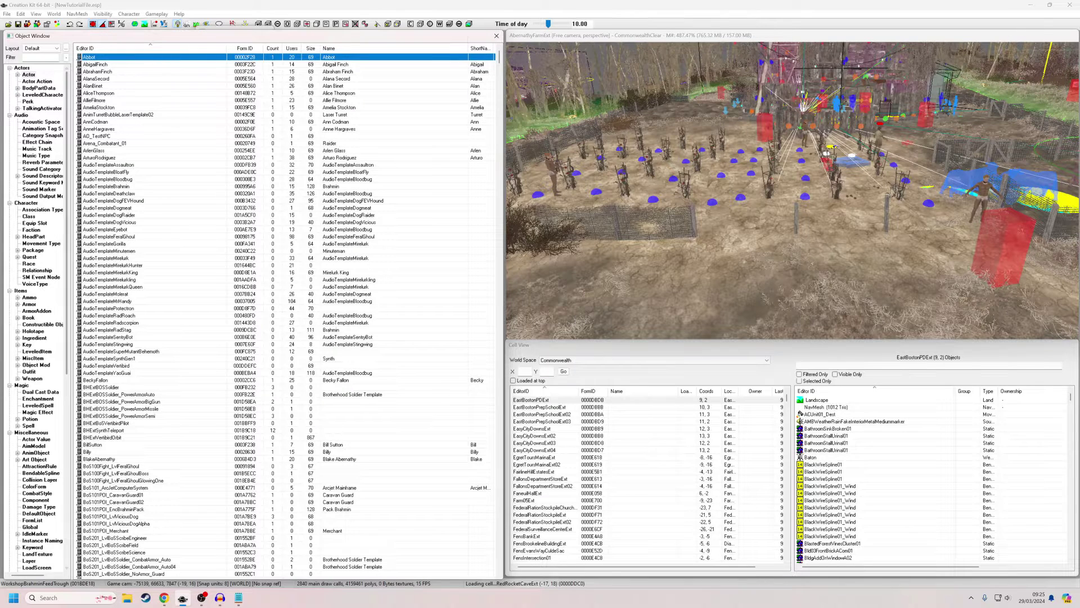
- Create a new actor with ID TutPackageNPC and name 'Package Man'
right_click(112, 78)
left_click(130, 121)
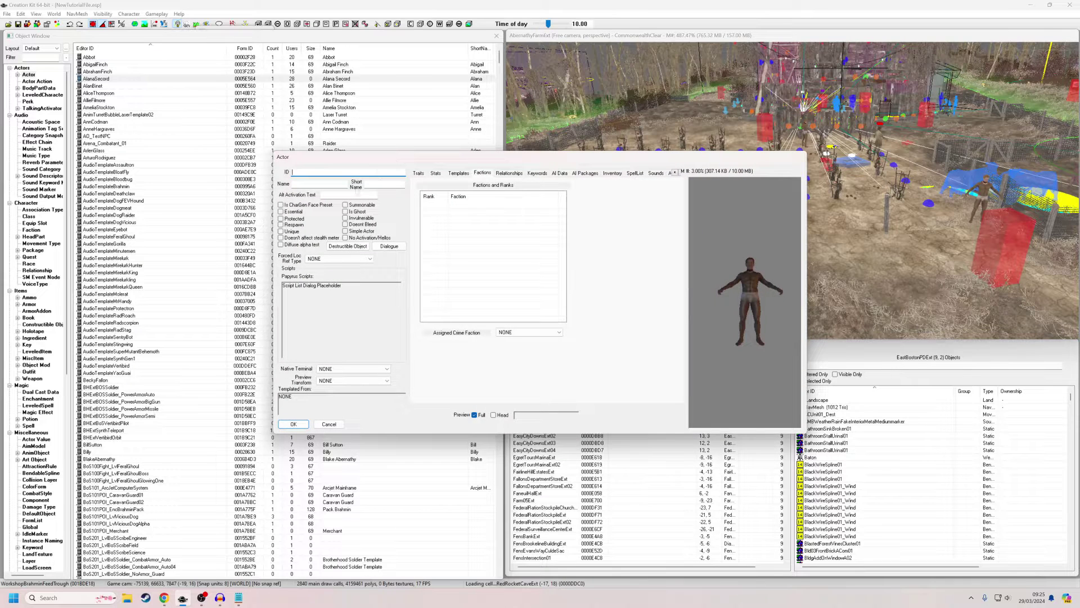
type("TutPackageNPC")
key("Tab")
type("Package Man")
left_click(293, 424)
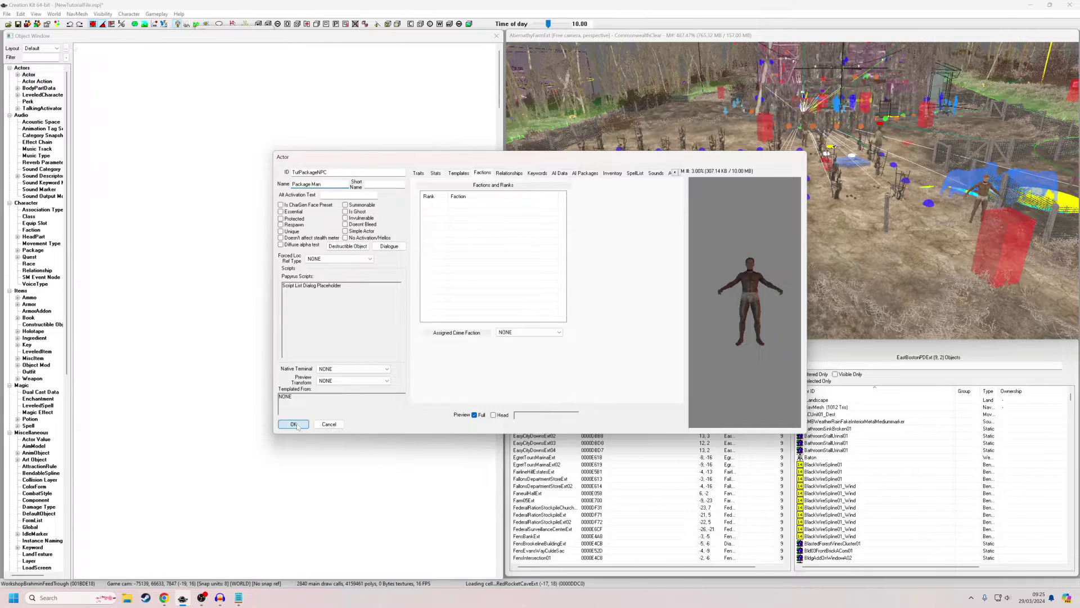
- Save the plugin and filter the object list by 'tutpack'
key("ctrl+s")
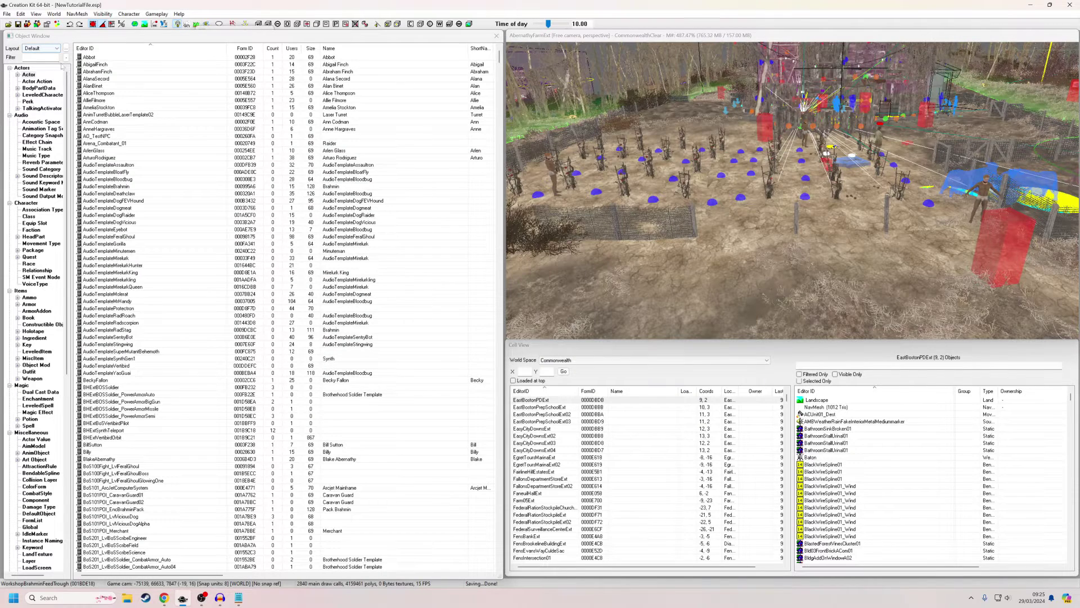
left_click(43, 57)
type("tutpack")
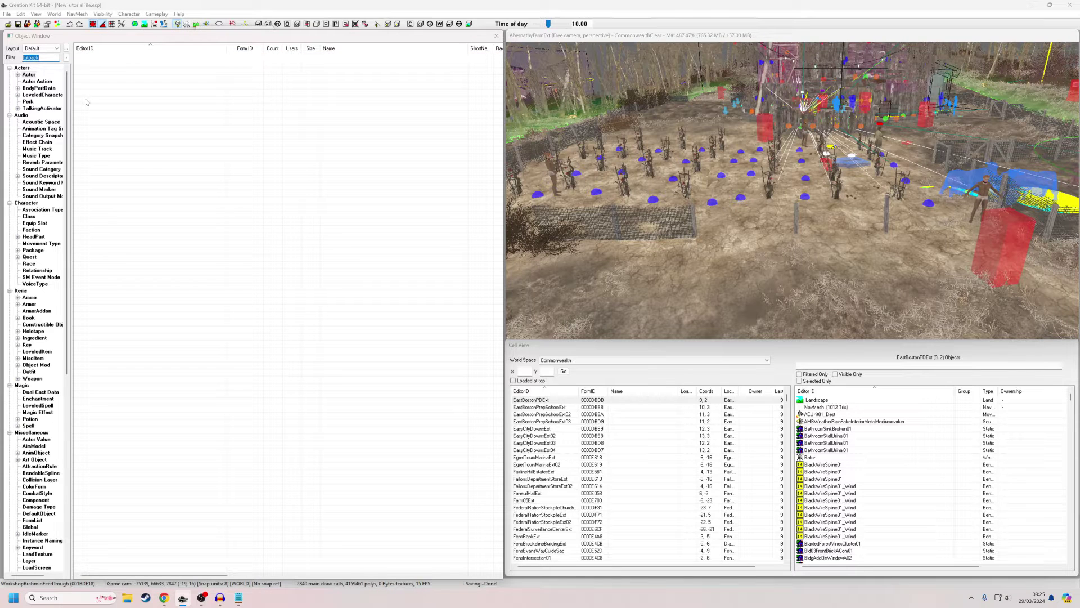
- Mark TutPackageNPC as Unique, then reopen it on the AI Packages tab
double_click(100, 57)
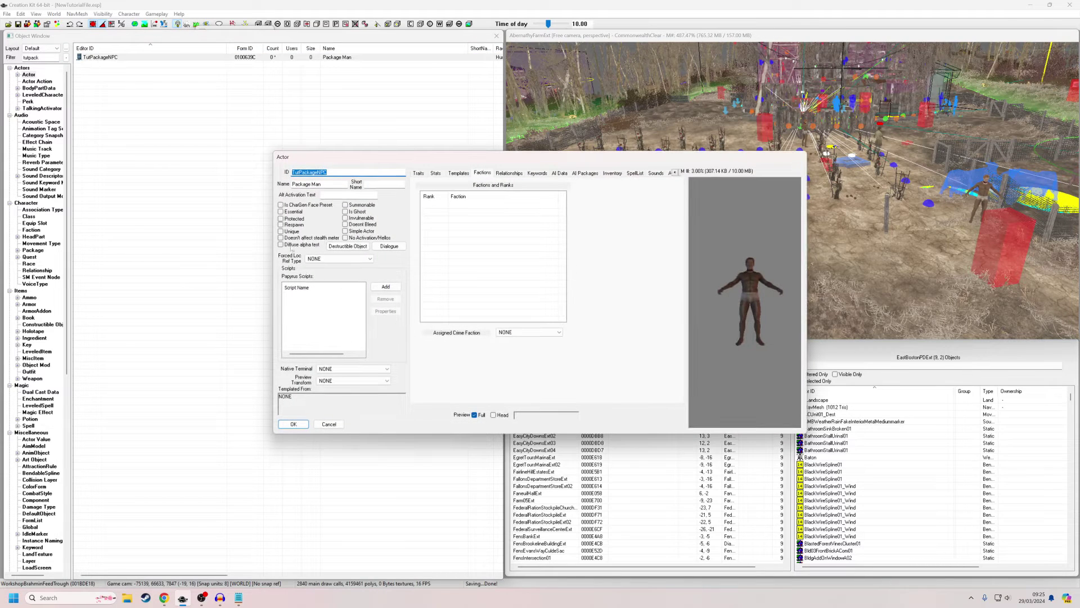
left_click(280, 231)
left_click(293, 424)
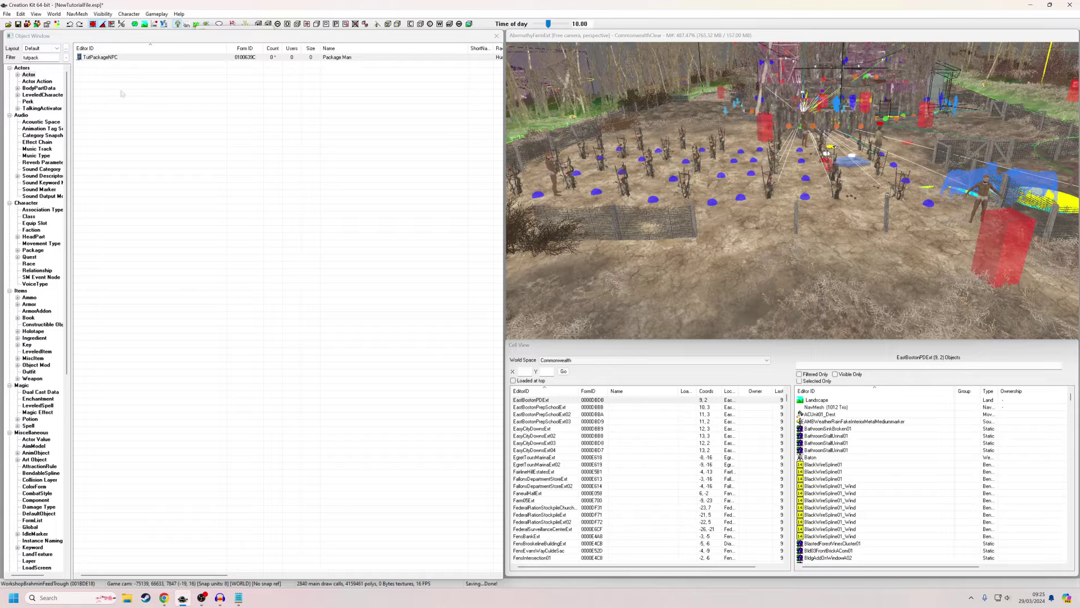
left_click(125, 58)
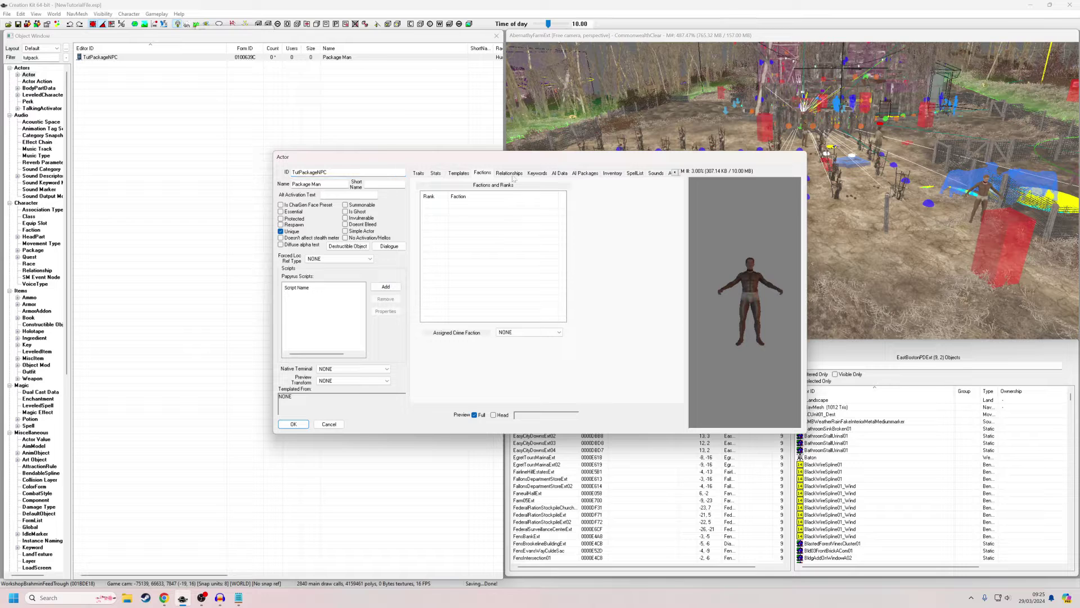
left_click(585, 173)
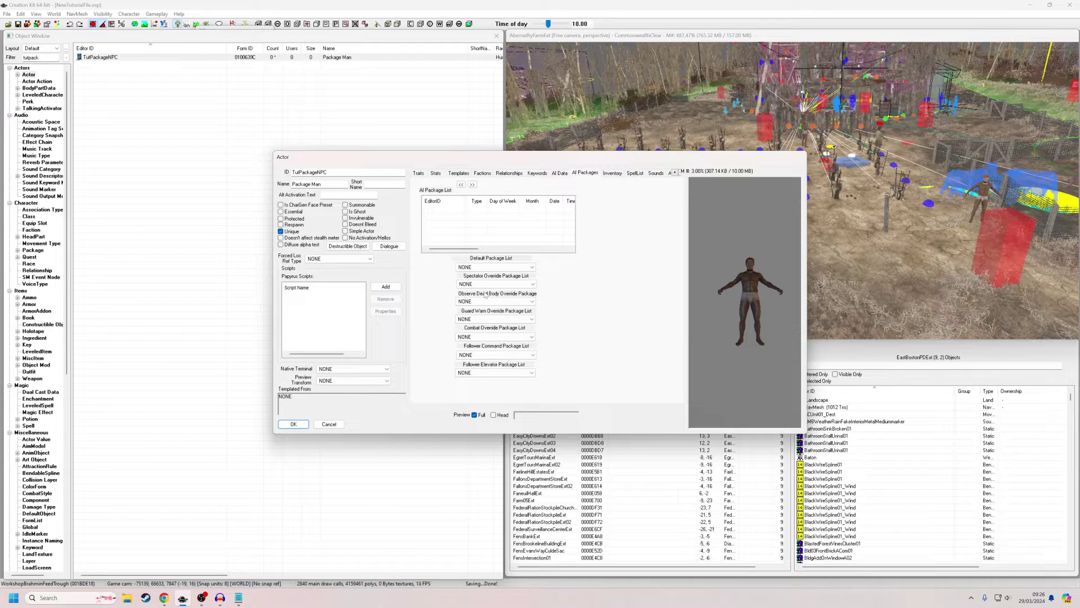
- Create AI package TutSandboxPackage from the Sandbox template with its Location option checked
right_click(445, 214)
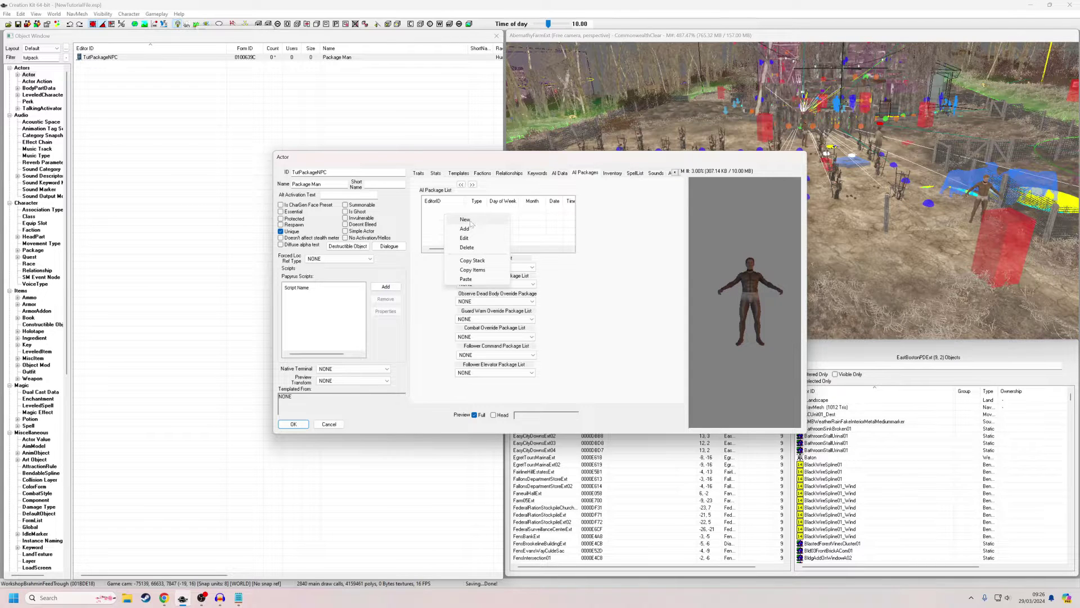
left_click(471, 223)
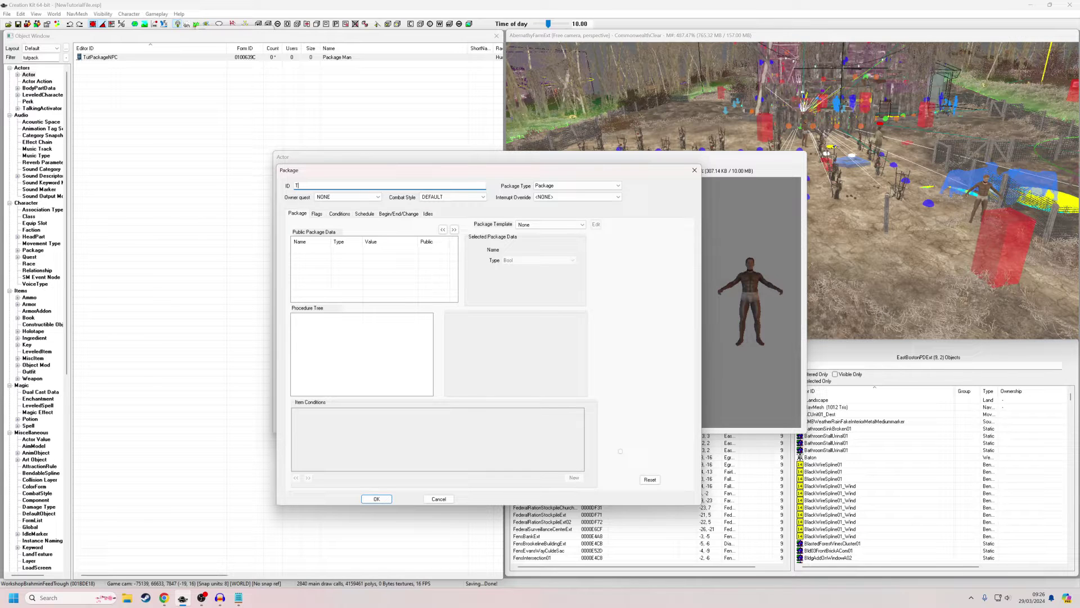
type("TutSandboxPackage")
left_click(549, 226)
key("s")
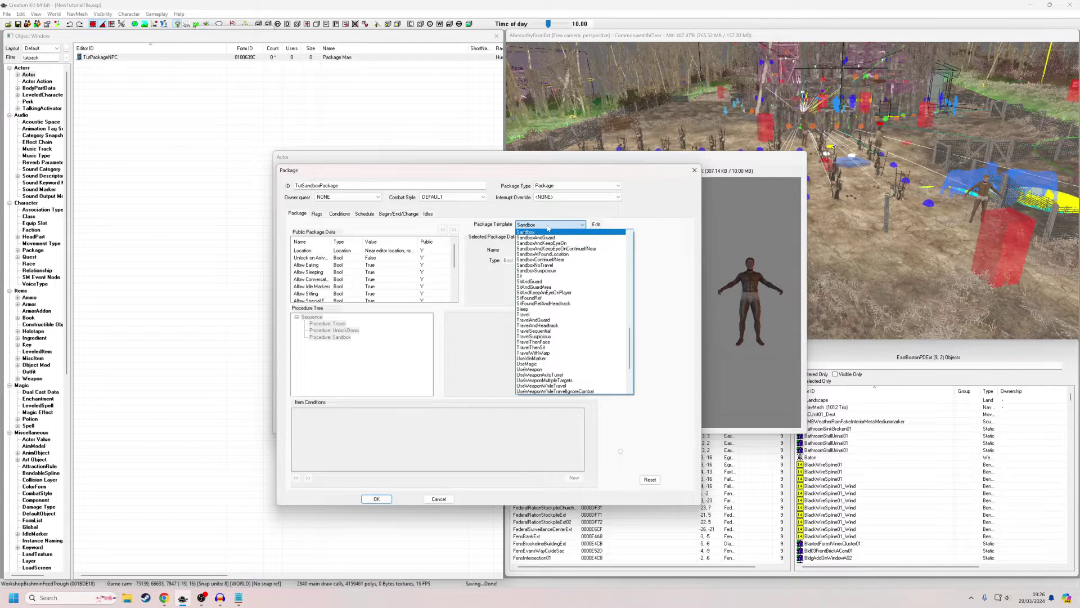
left_click(548, 228)
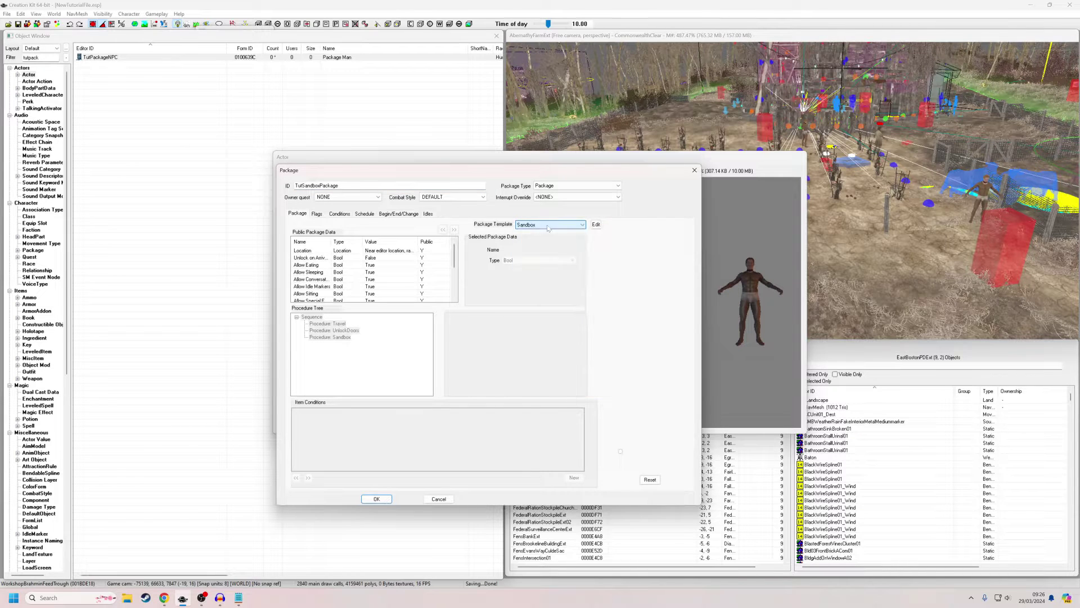
left_click(393, 252)
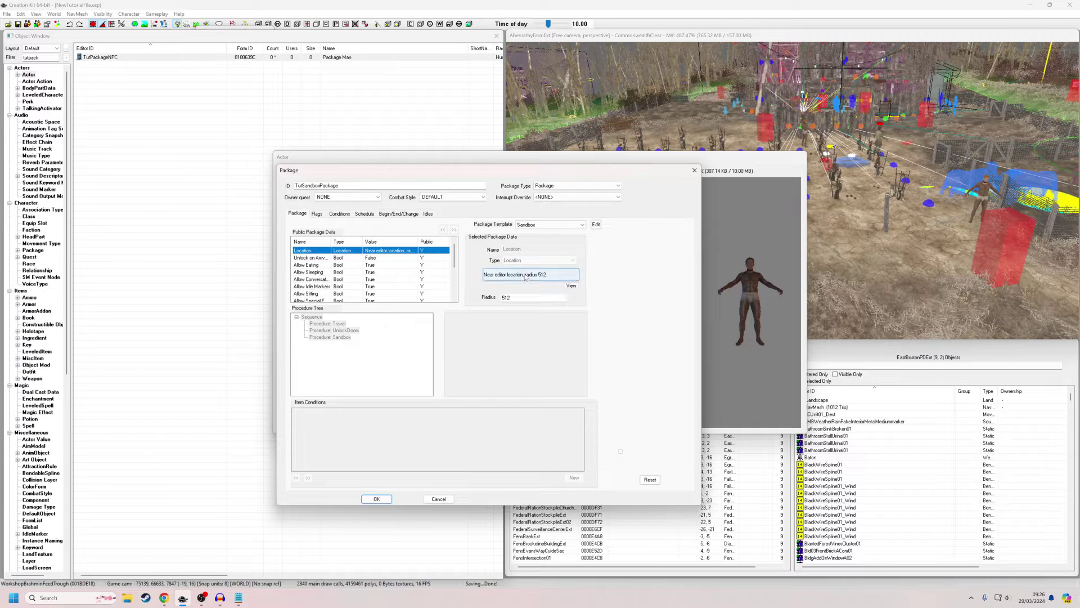
left_click(388, 499)
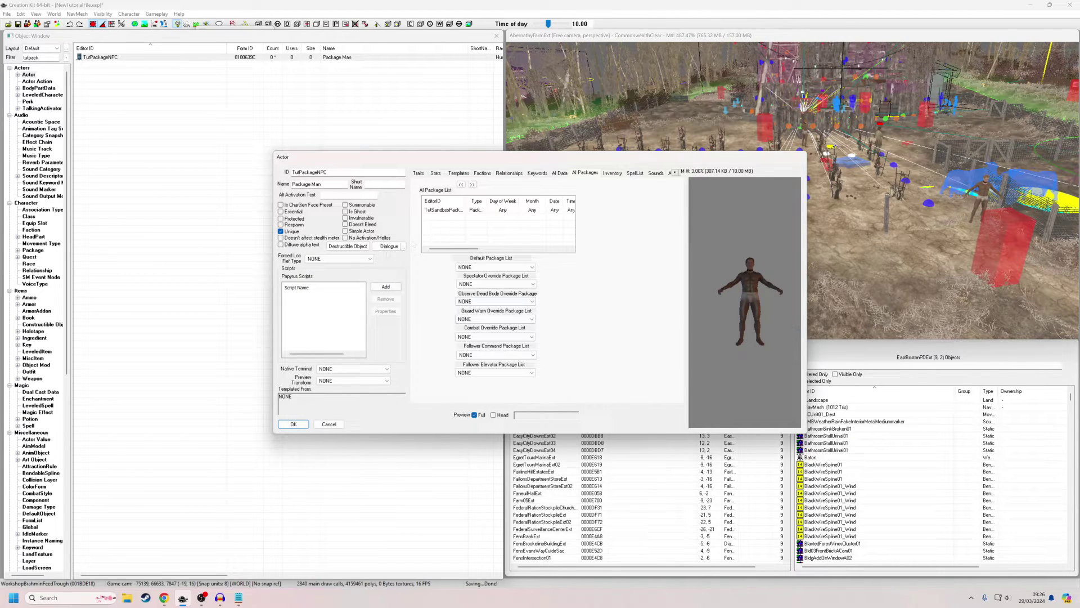
- Add an existing default travel package, keep TutSandboxPackage on top, and confirm the actor
right_click(439, 224)
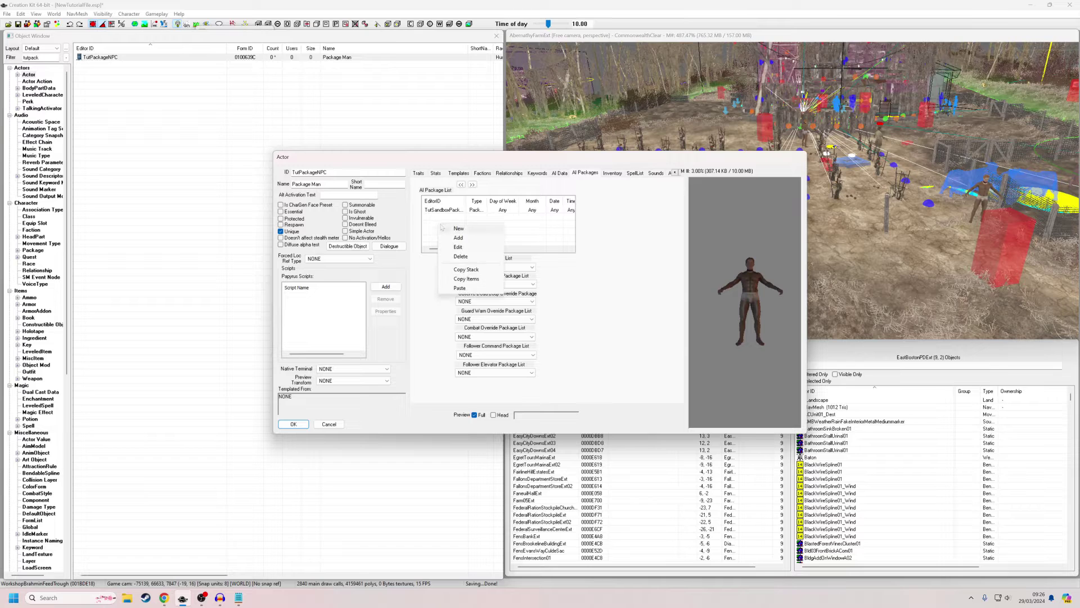
left_click(481, 236)
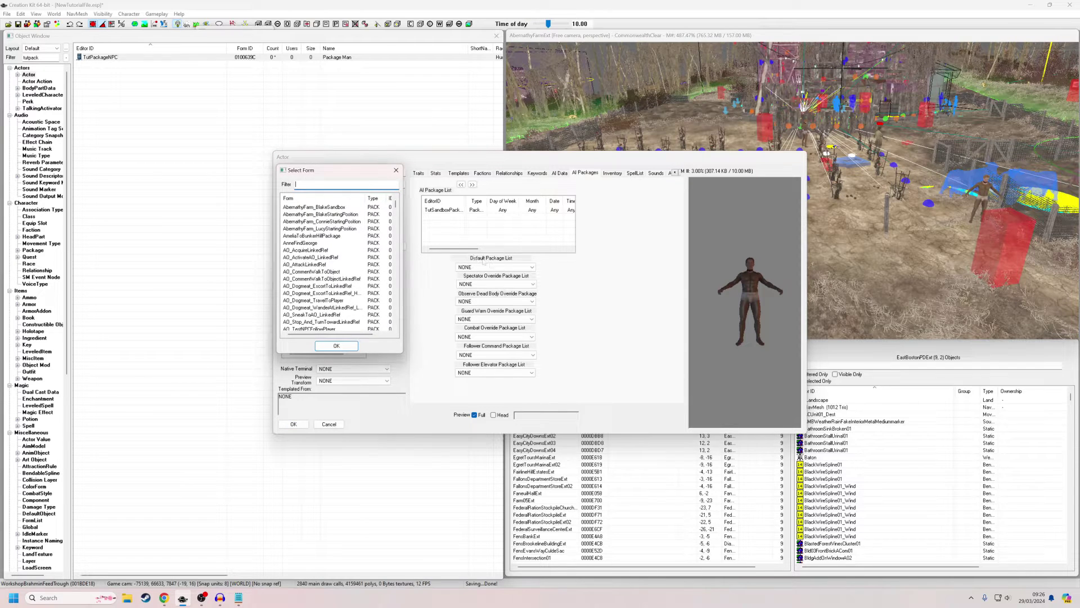
type("default")
double_click(336, 214)
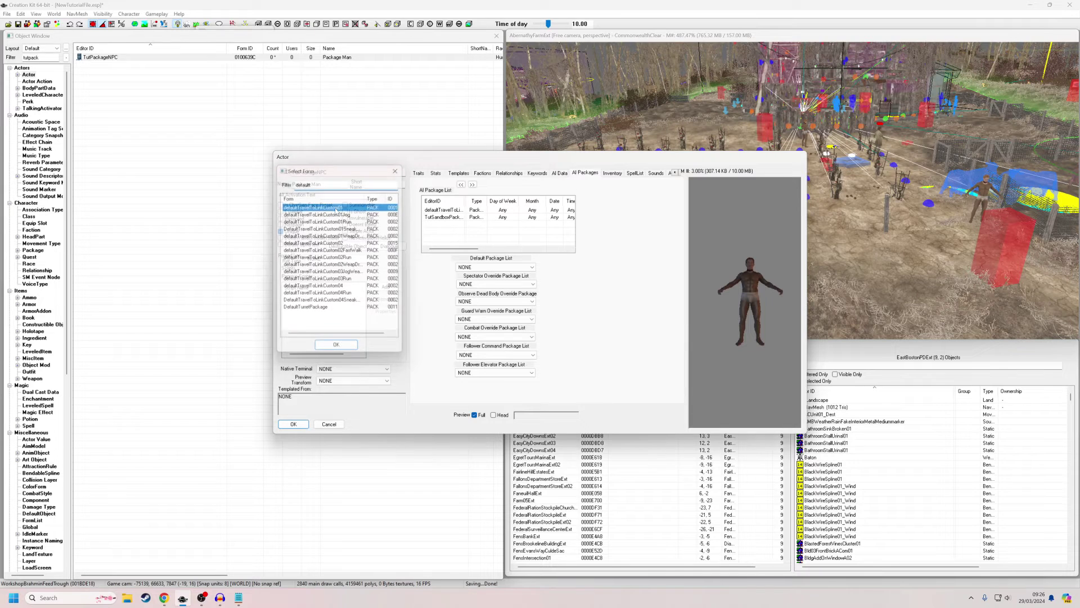
left_click(440, 218)
left_click(461, 185)
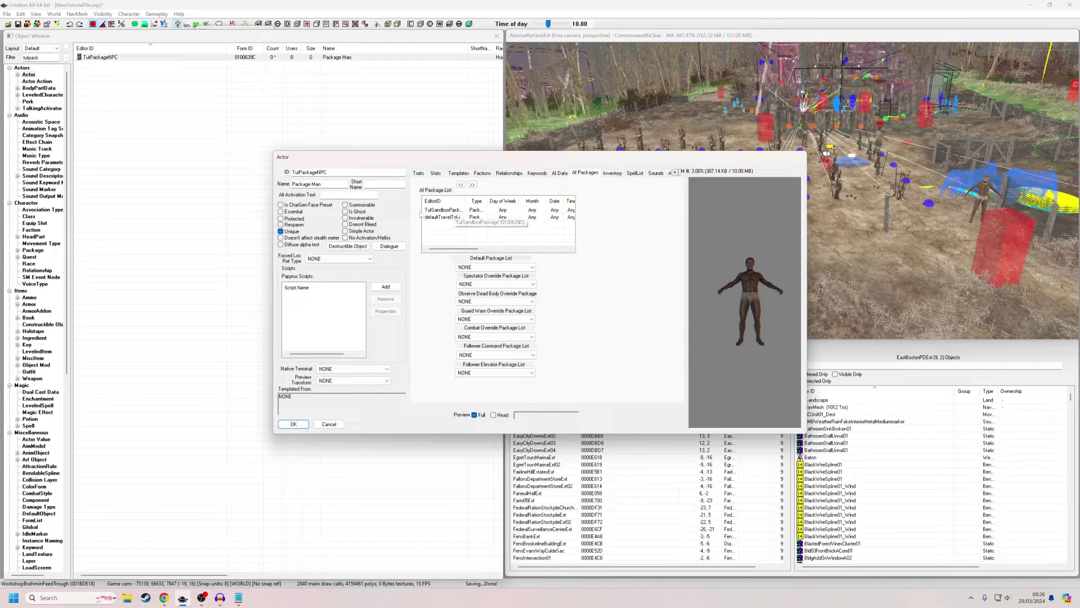
left_click(292, 425)
- Place TutPackageNPC in AbernathyFarmExt beside the fence and open its base record via Edit Base
left_click_drag(95, 57, 778, 262)
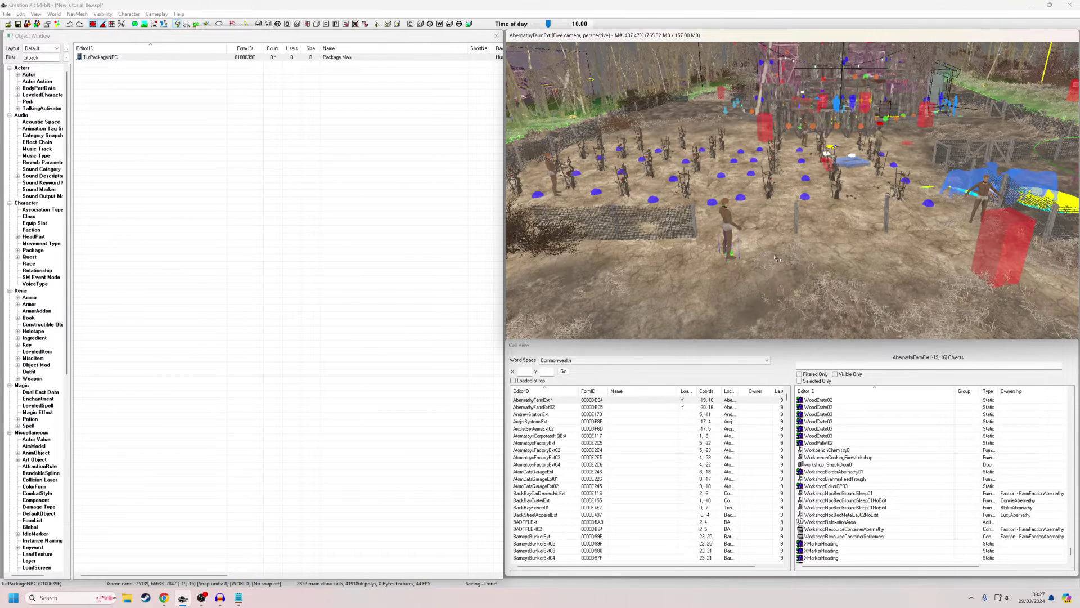
middle_click_drag(776, 258, 708, 247, "shift")
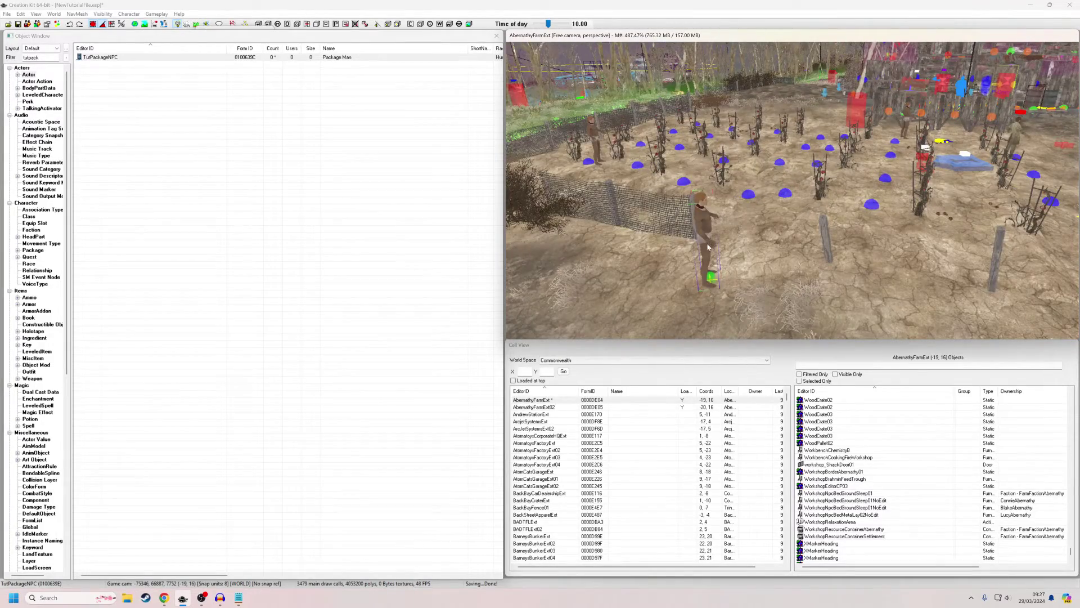
left_click_drag(709, 246, 755, 235)
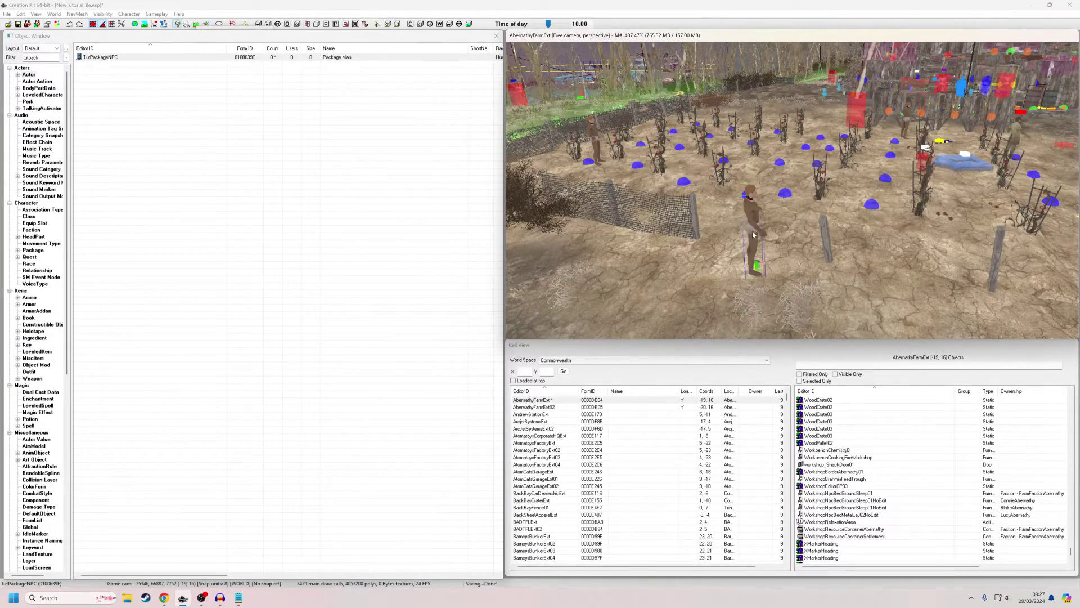
double_click(754, 235)
left_click(596, 209)
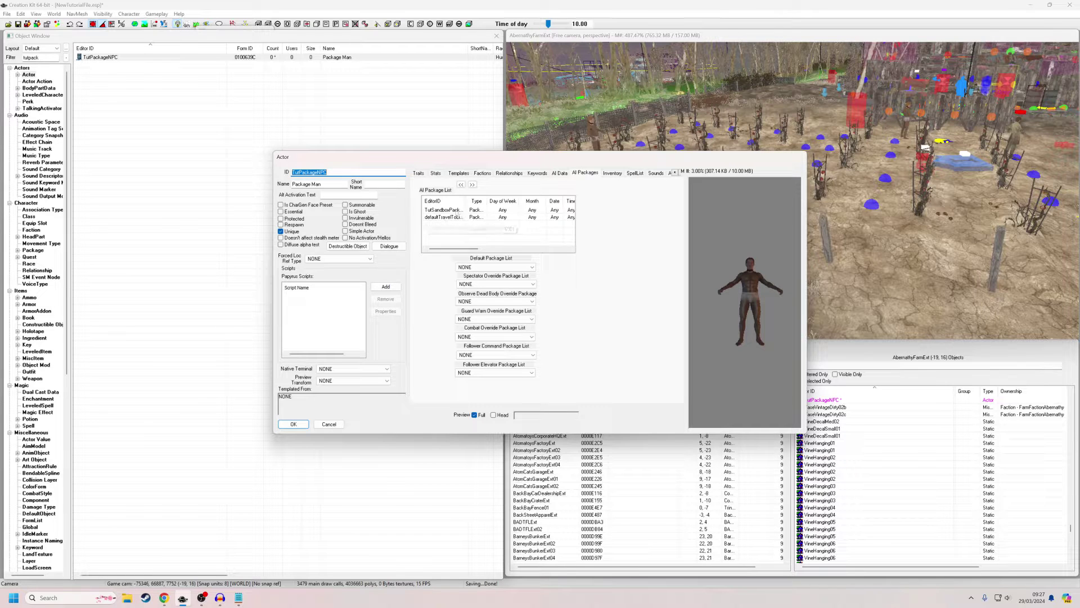
- Add a GetGlobalValue condition on global GameHour to TutSandboxPackage
double_click(456, 211)
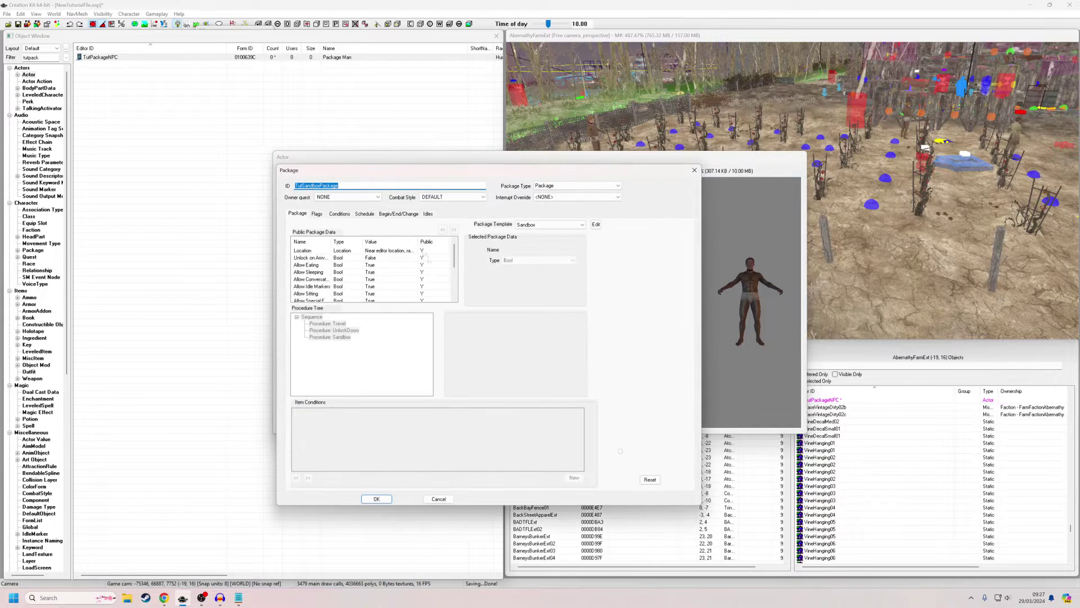
left_click(340, 214)
right_click(340, 247)
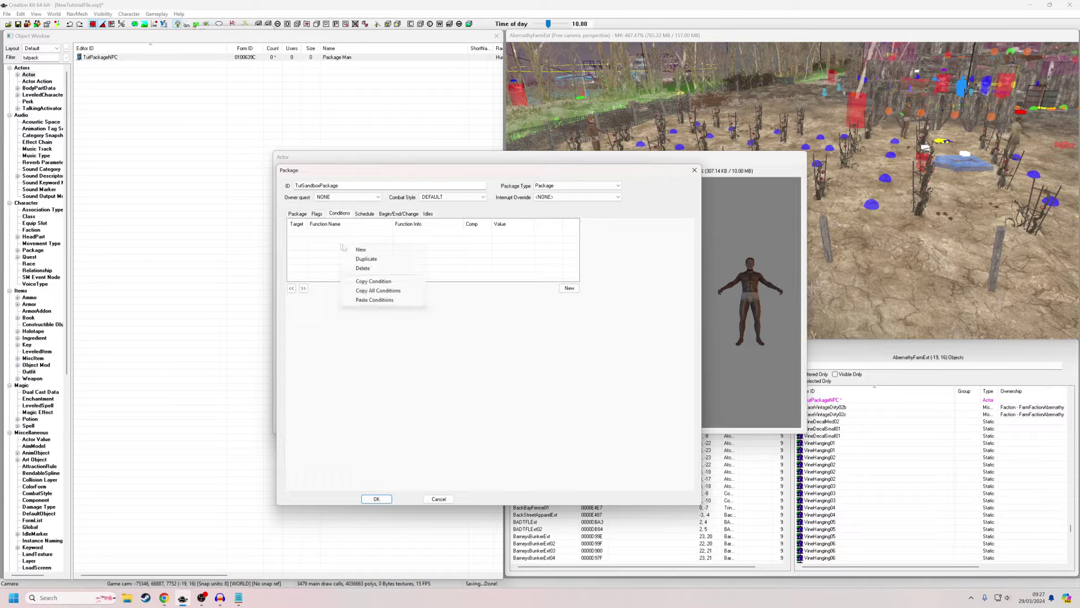
left_click(365, 249)
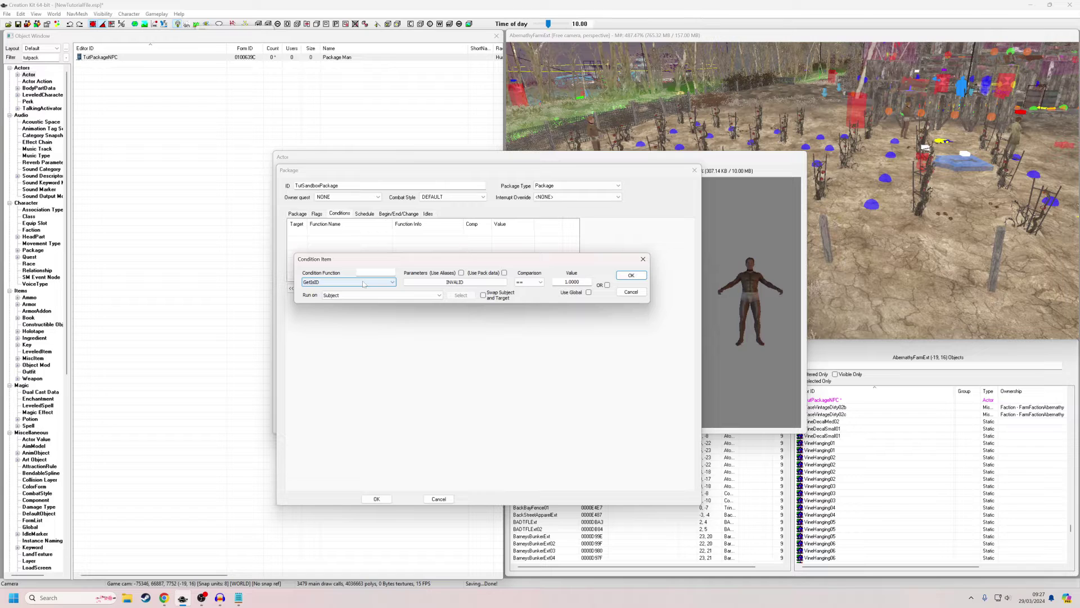
left_click(363, 283)
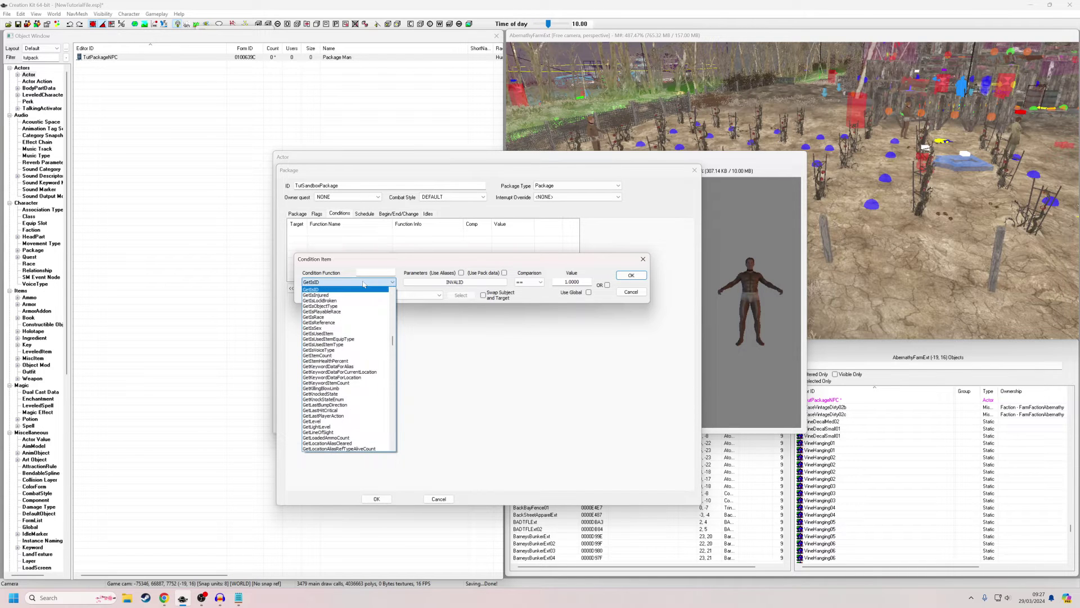
type("getg")
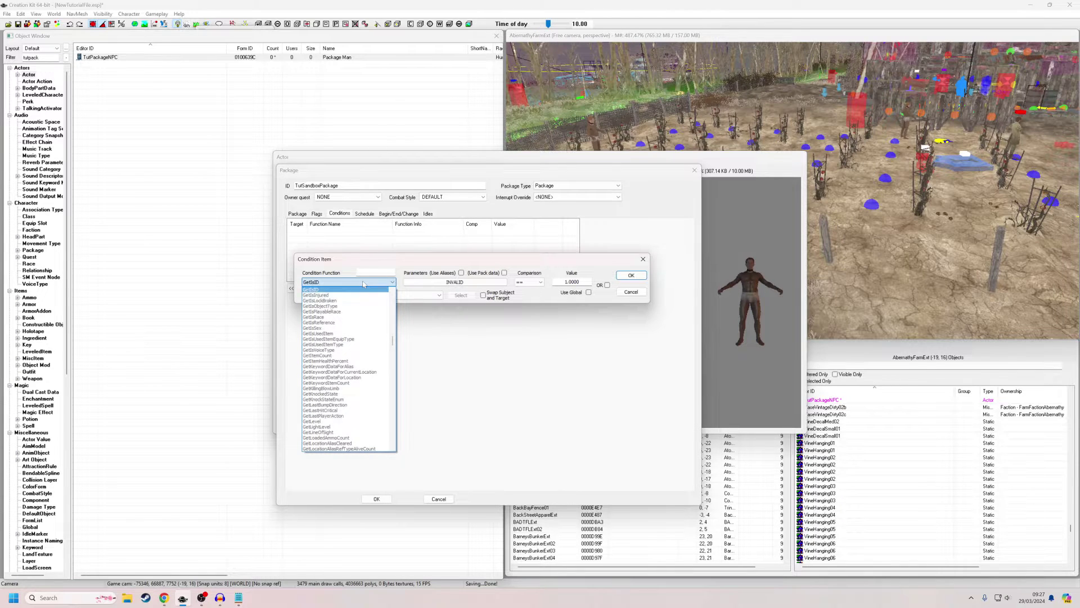
key("Return")
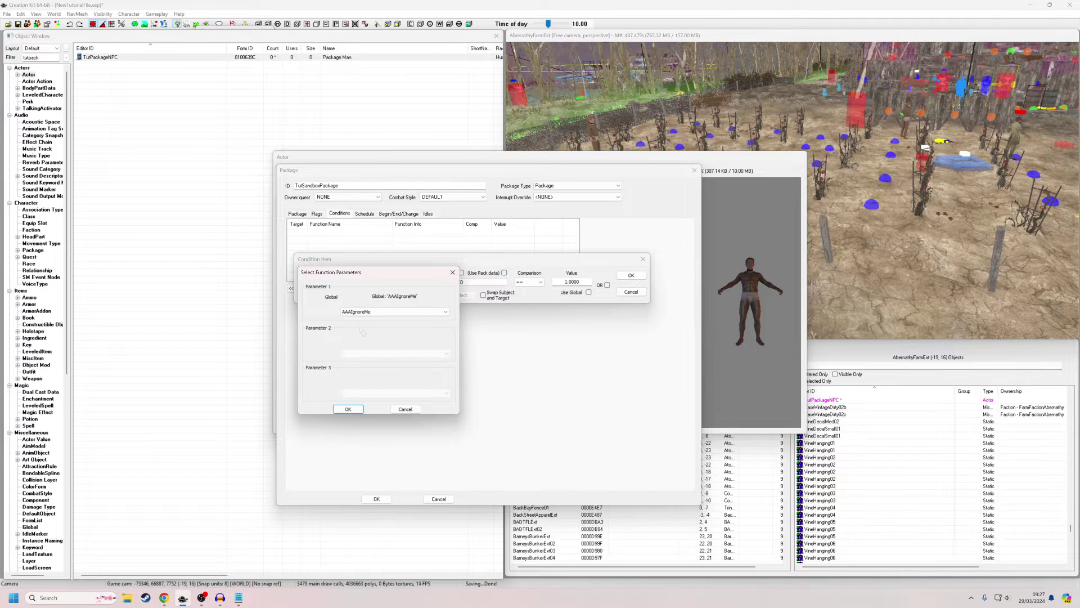
left_click(352, 313)
type("gt")
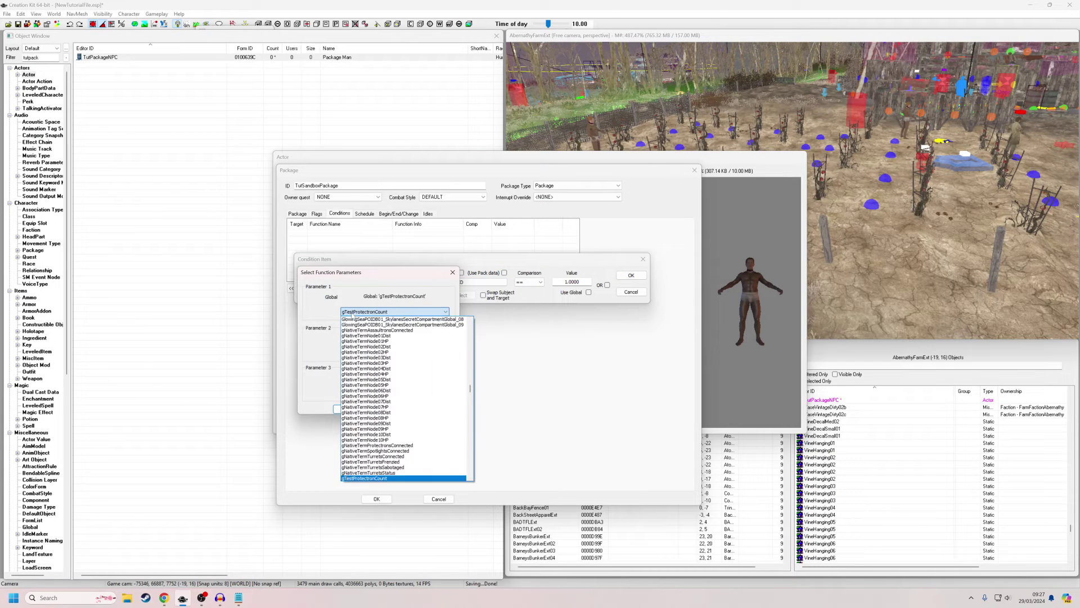
type("ga")
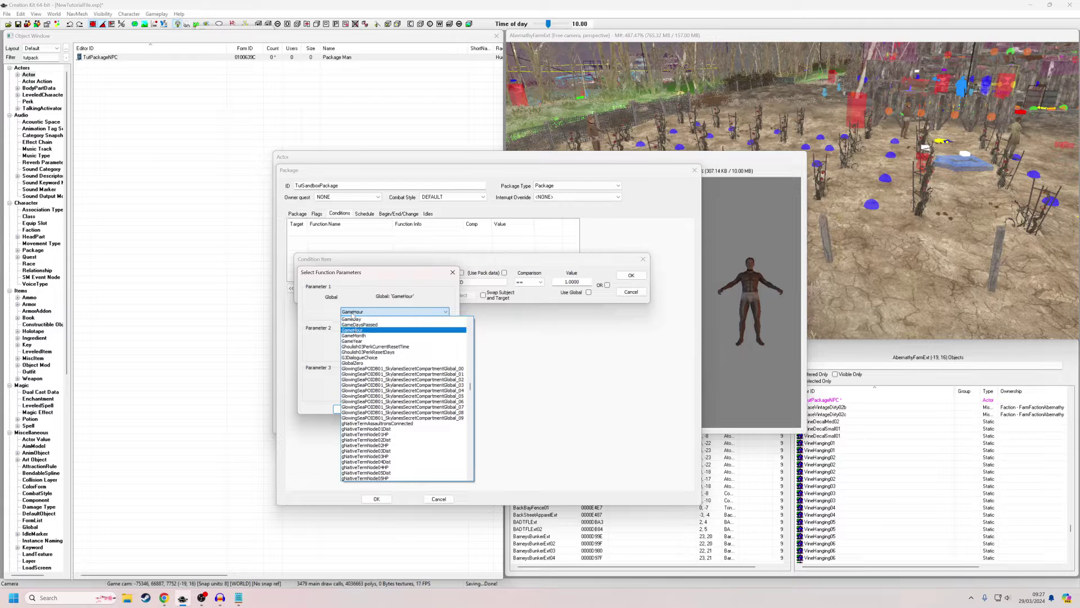
left_click(352, 330)
left_click(348, 409)
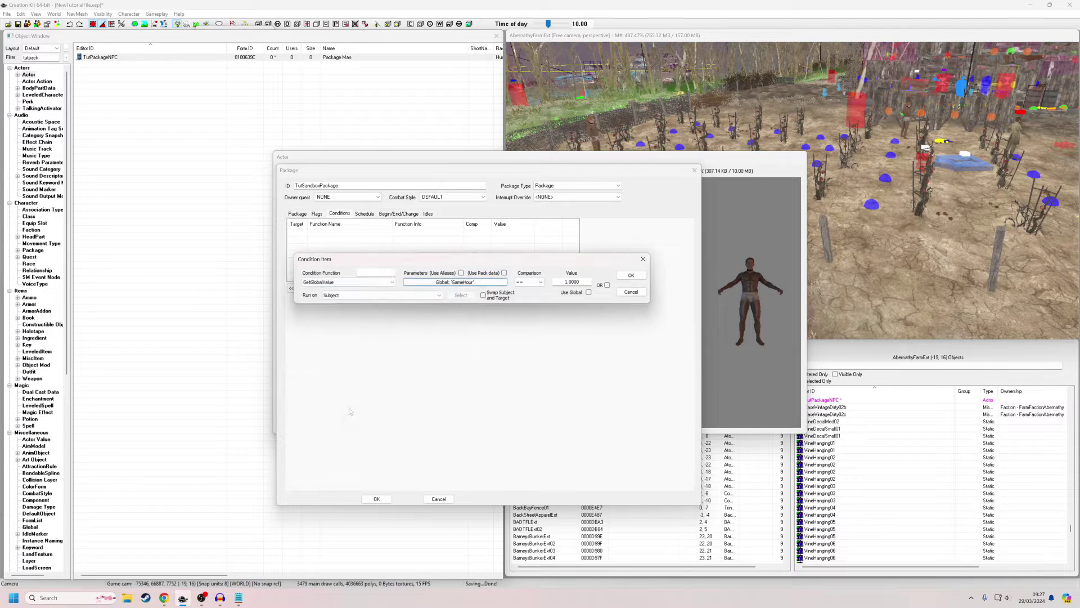
- Set the condition to >= 18, then confirm the condition, package and actor
left_click(529, 282)
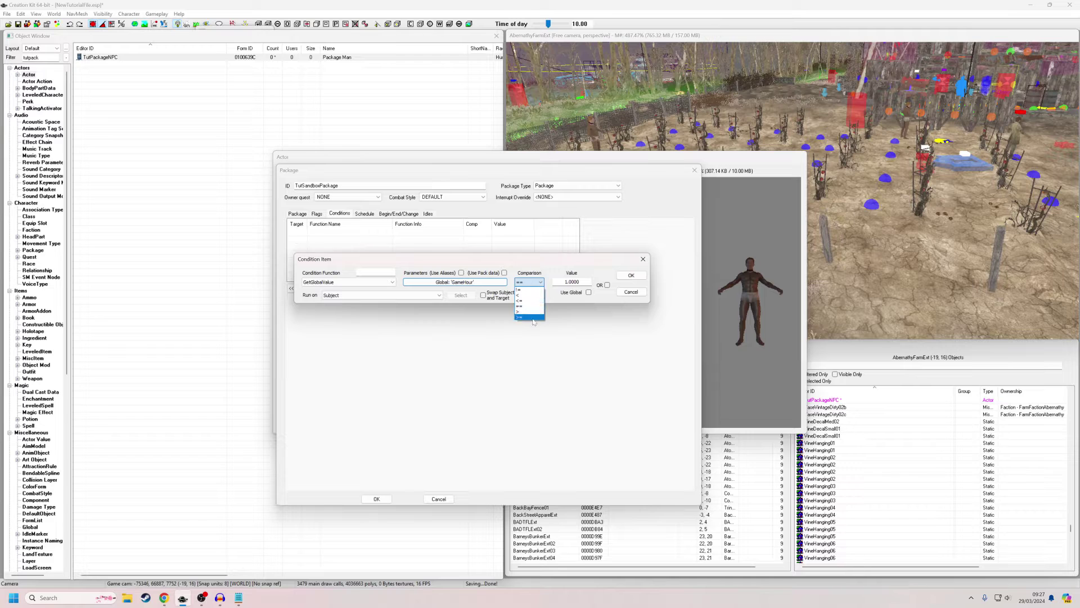
left_click(532, 308)
left_click(565, 282)
type("8")
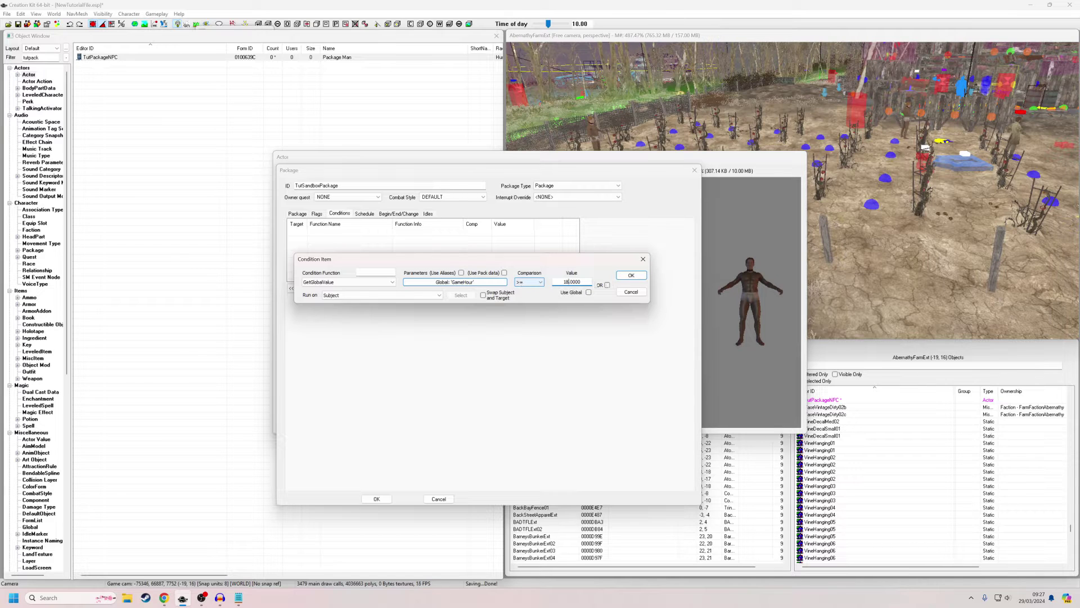
left_click(631, 274)
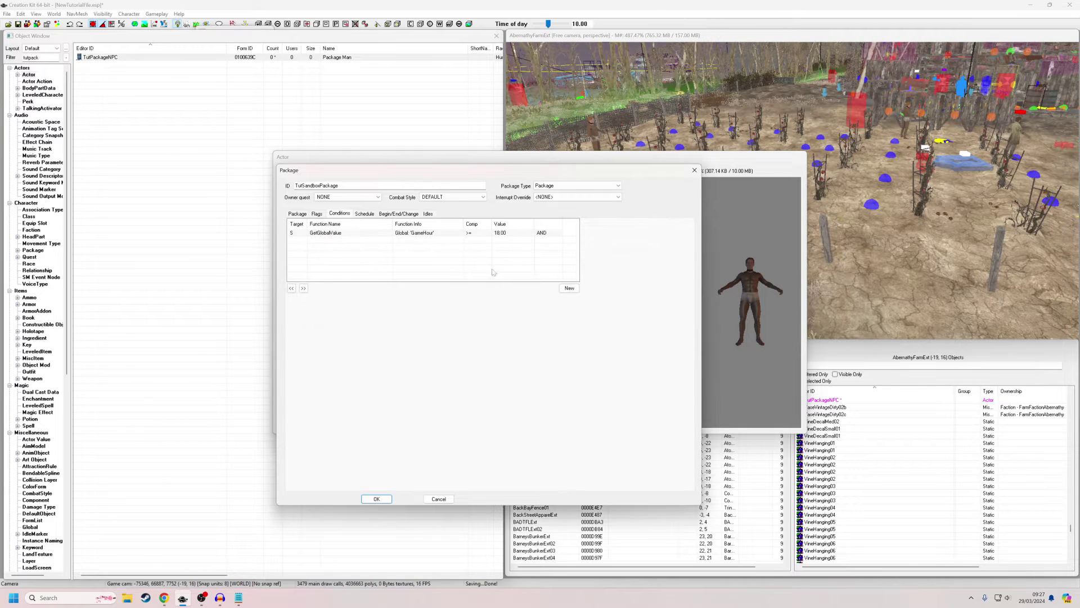
left_click(387, 498)
left_click(291, 424)
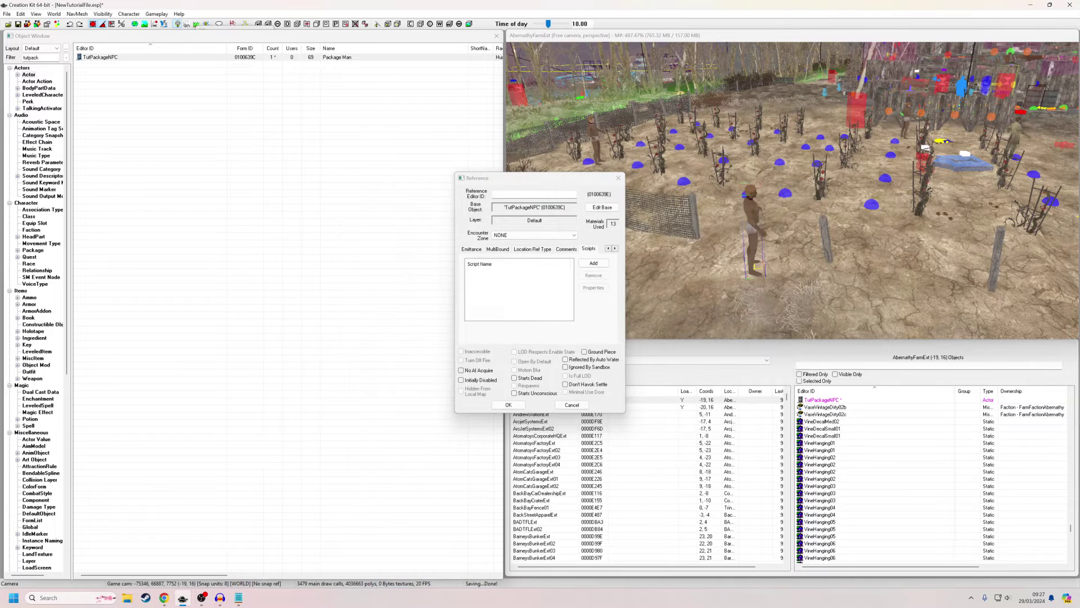
- Close the reference dialog, review TutPackageNPC's two AI packages, and select the placed NPC
left_click(508, 405)
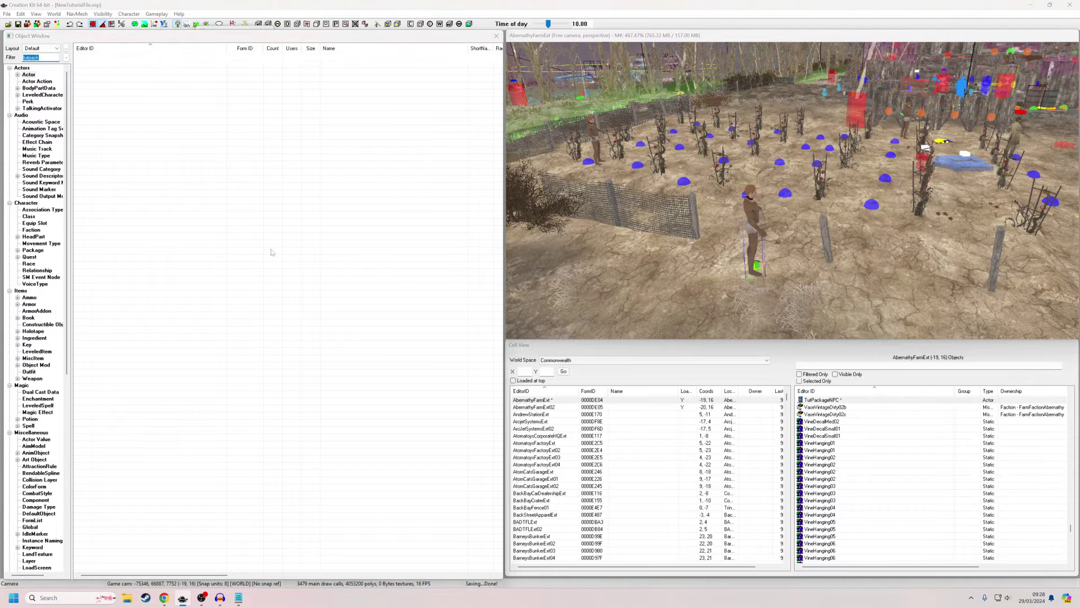
double_click(100, 56)
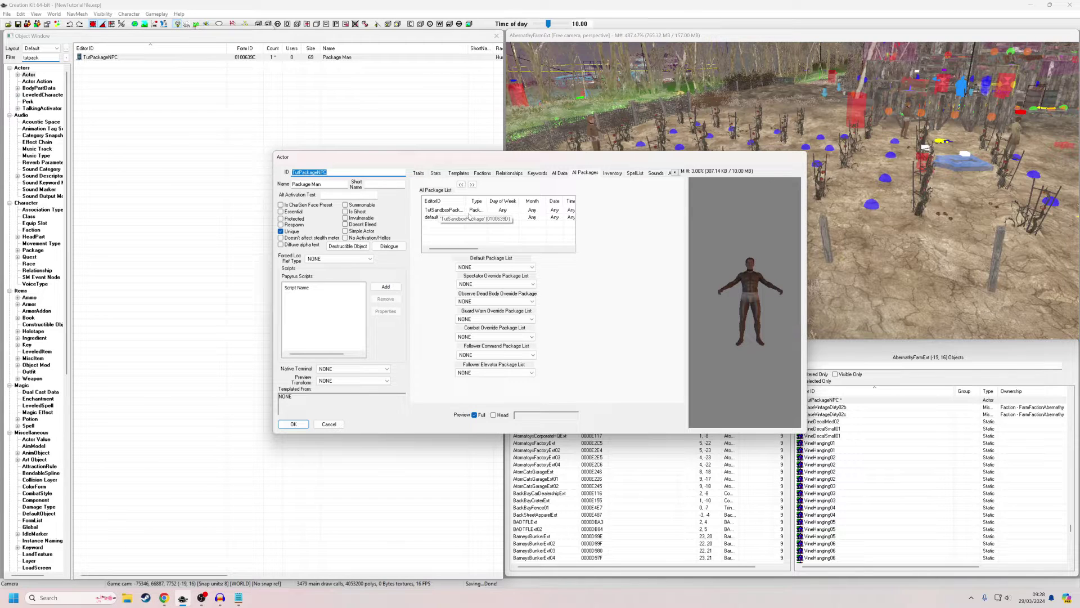
left_click(444, 217)
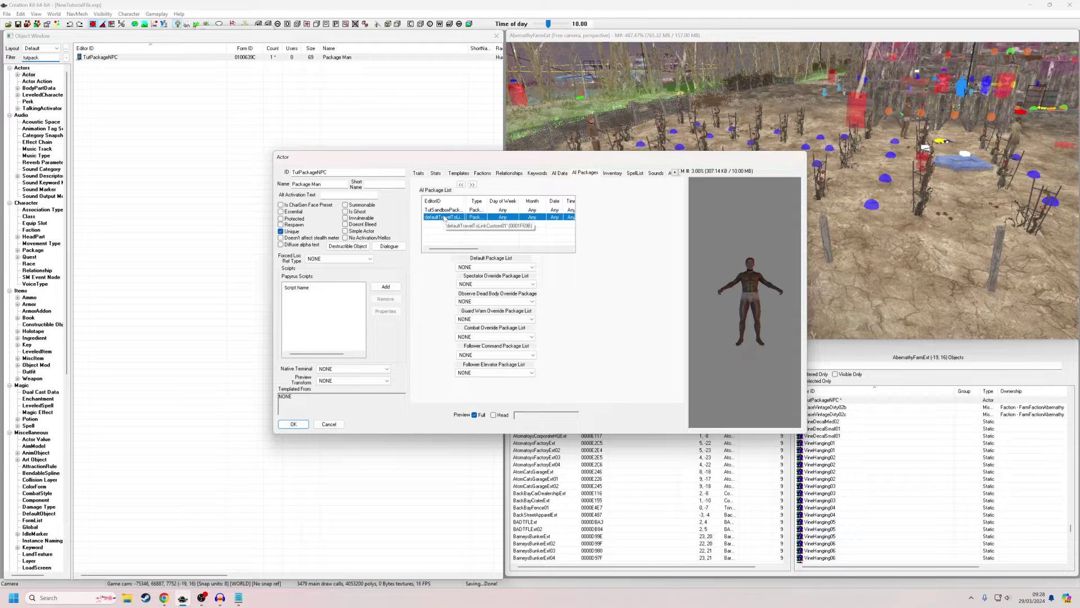
left_click(293, 423)
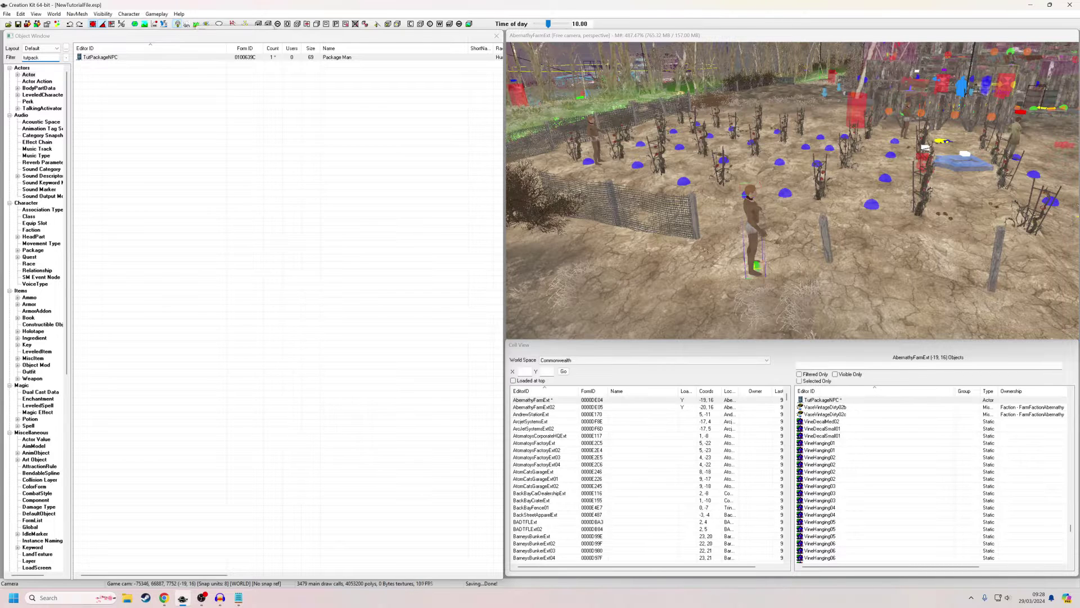
left_click(754, 220)
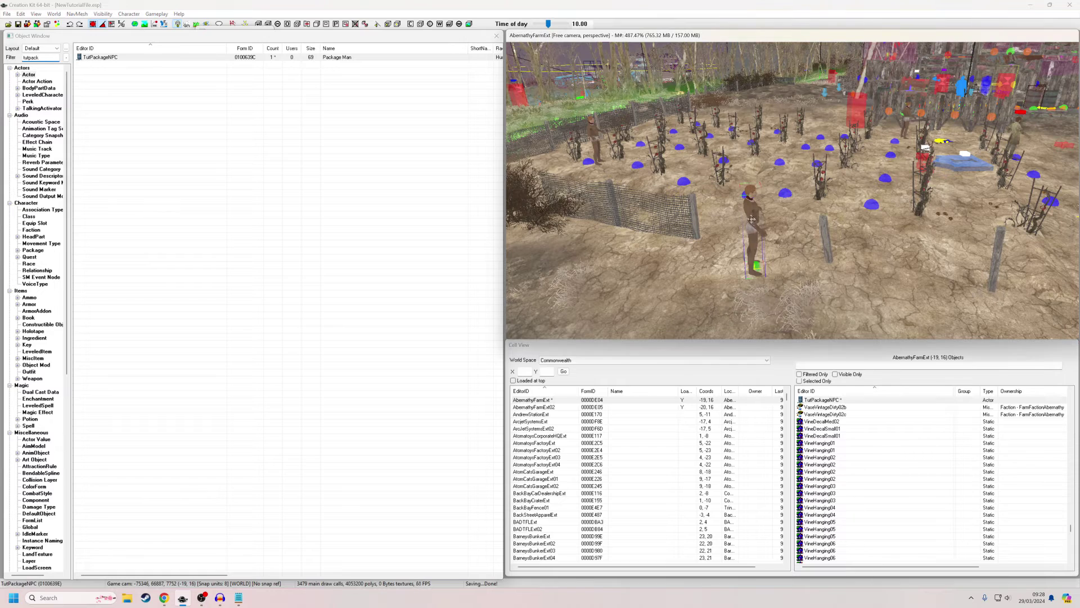
- Start a new linked reference on Package Man's reference and bring the farm markers into view
double_click(753, 222)
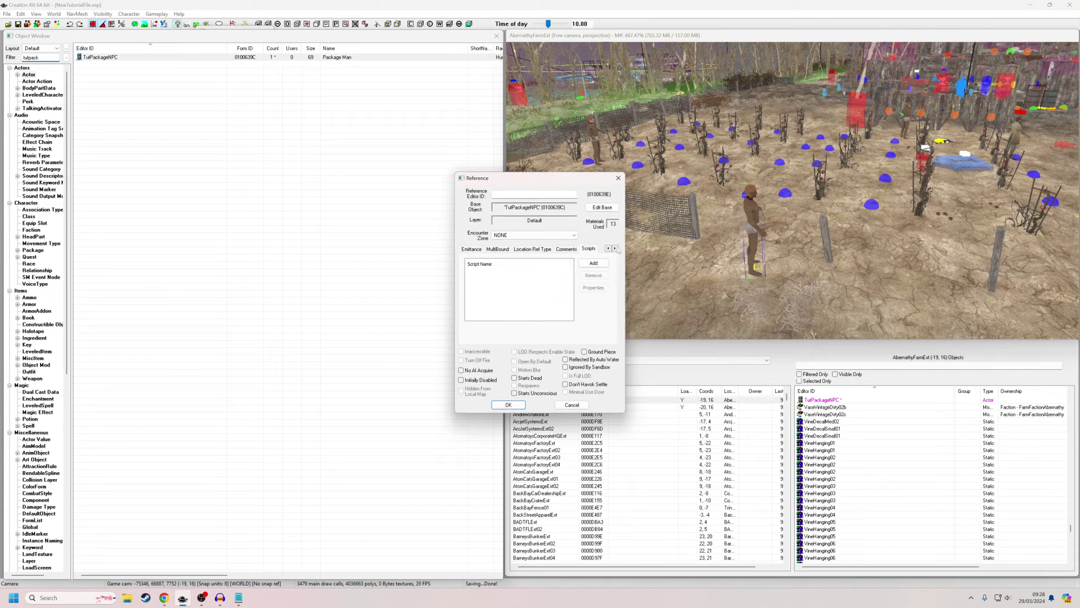
left_click(608, 248)
left_click(608, 248)
left_click(609, 248)
left_click(608, 248)
left_click(490, 249)
right_click(511, 292)
left_click(523, 295)
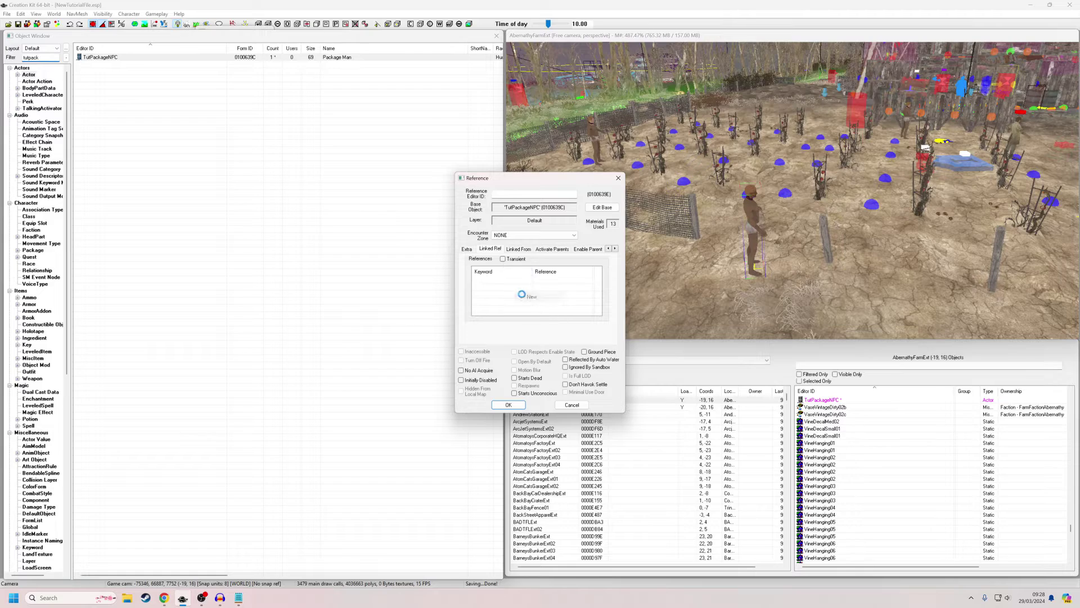
left_click(643, 47)
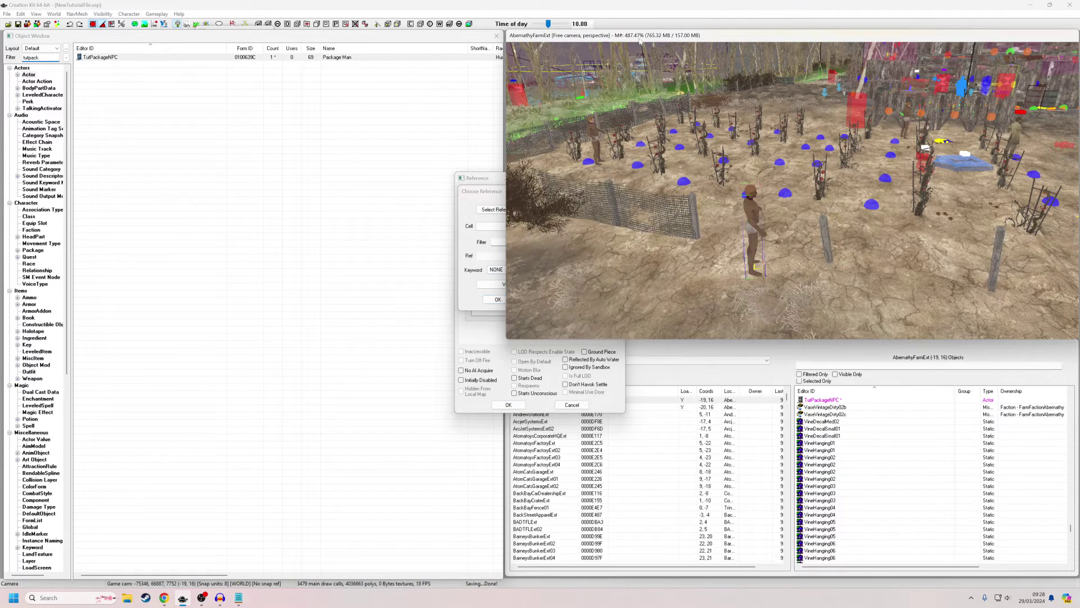
scroll(695, 228, "down", 5)
middle_click_drag(695, 227, 832, 217)
scroll(754, 187, "up", 5)
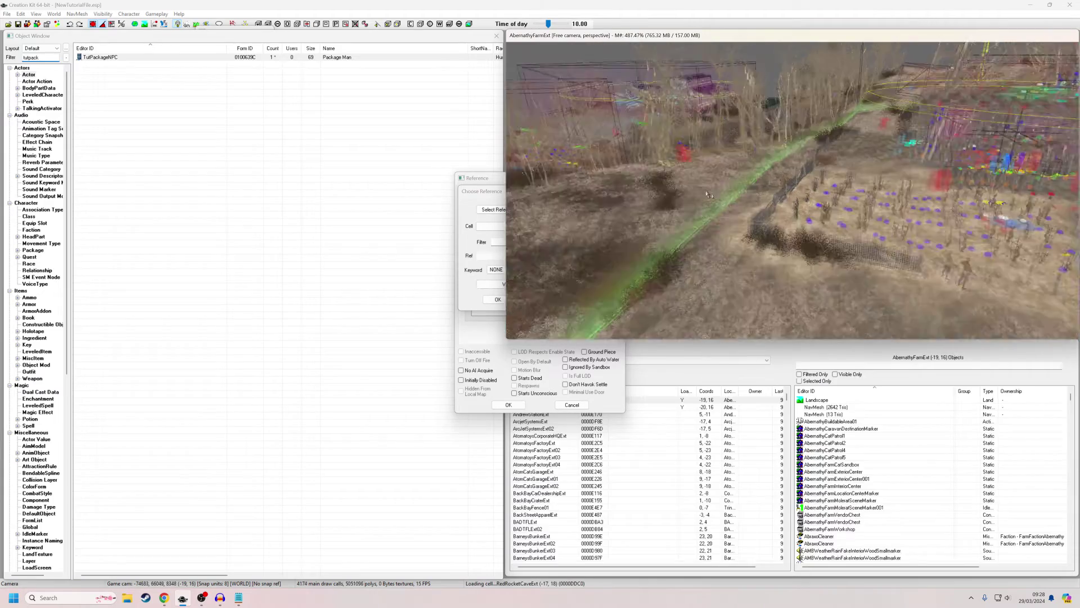
scroll(754, 188, "up", 8)
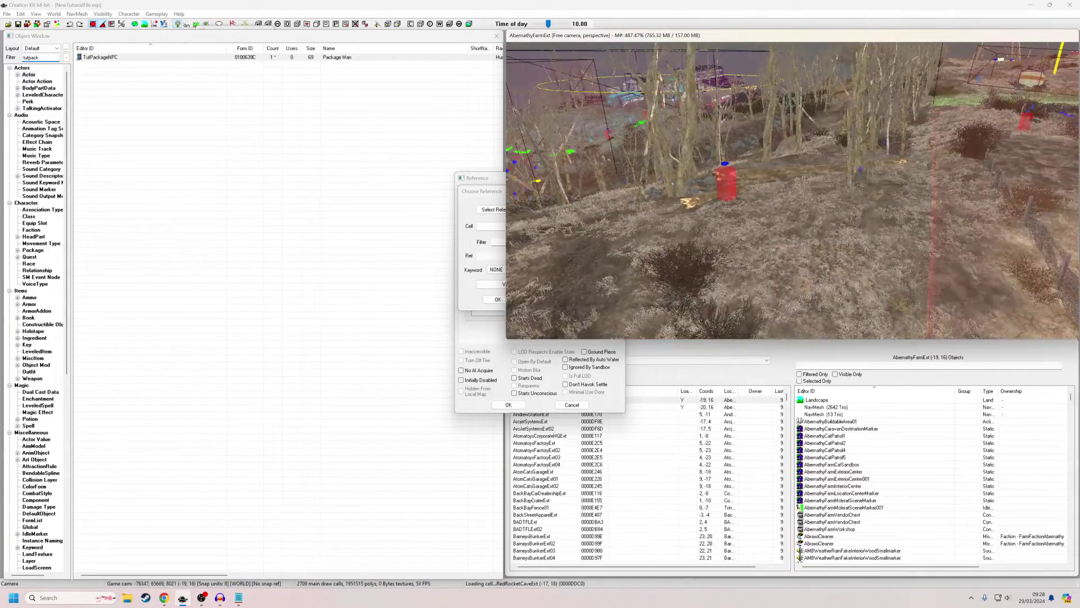
middle_click_drag(724, 187, 749, 183)
scroll(771, 224, "up", 10)
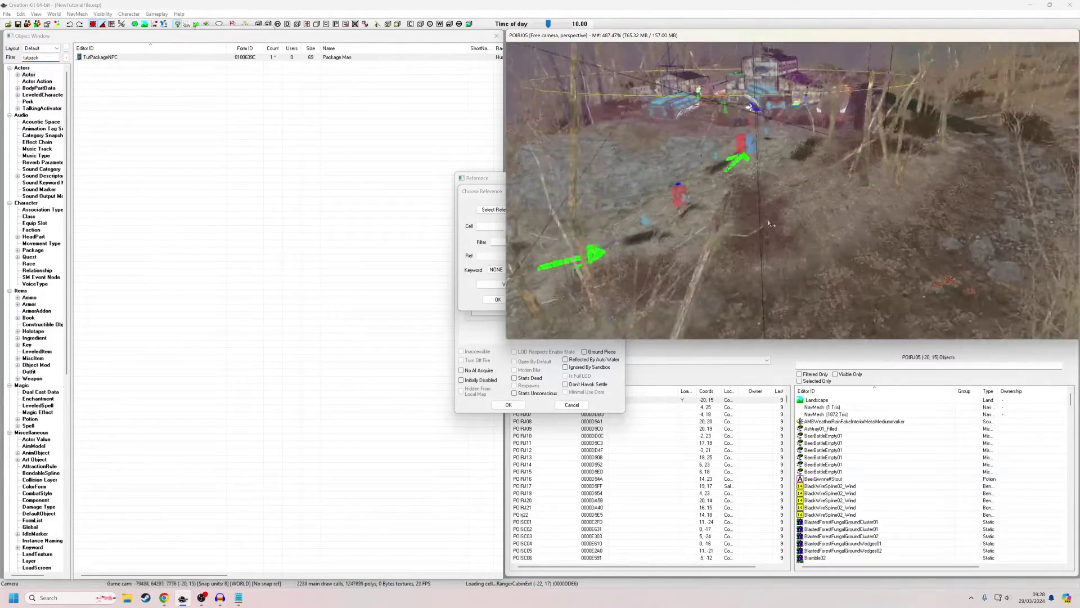
scroll(743, 175, "up", 5)
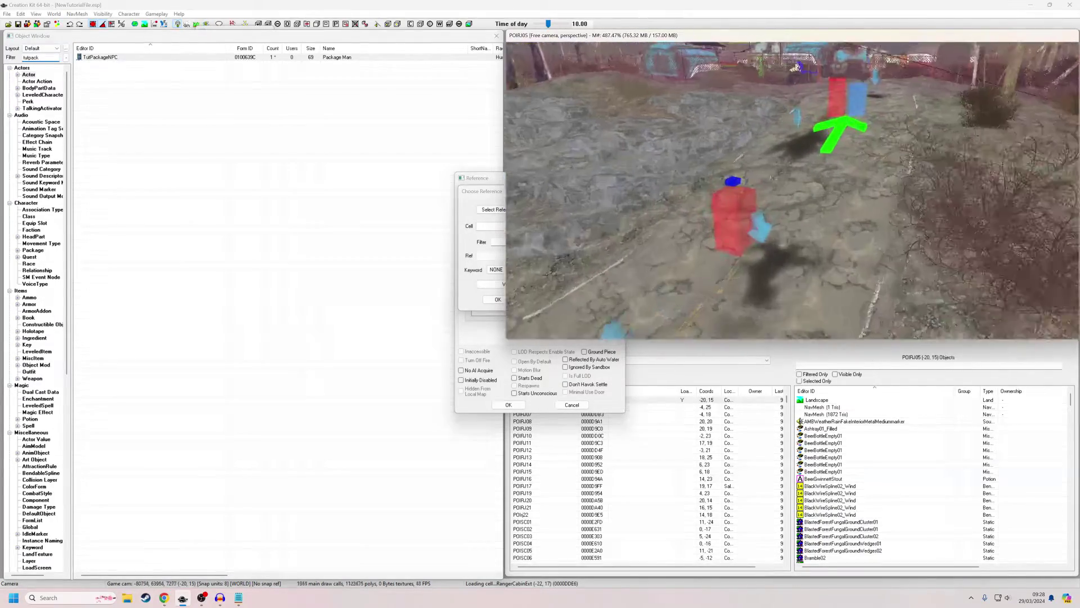
- Link the XMarkerHeading with keyword LinkCustom01, close the reference, and save the plugin
left_click(518, 209)
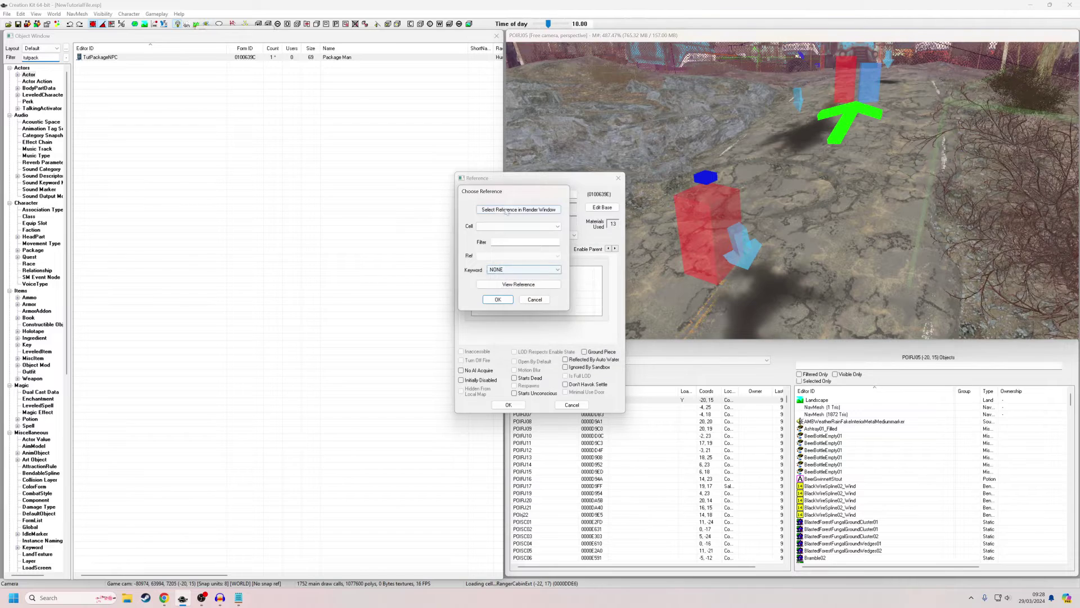
left_click(704, 241)
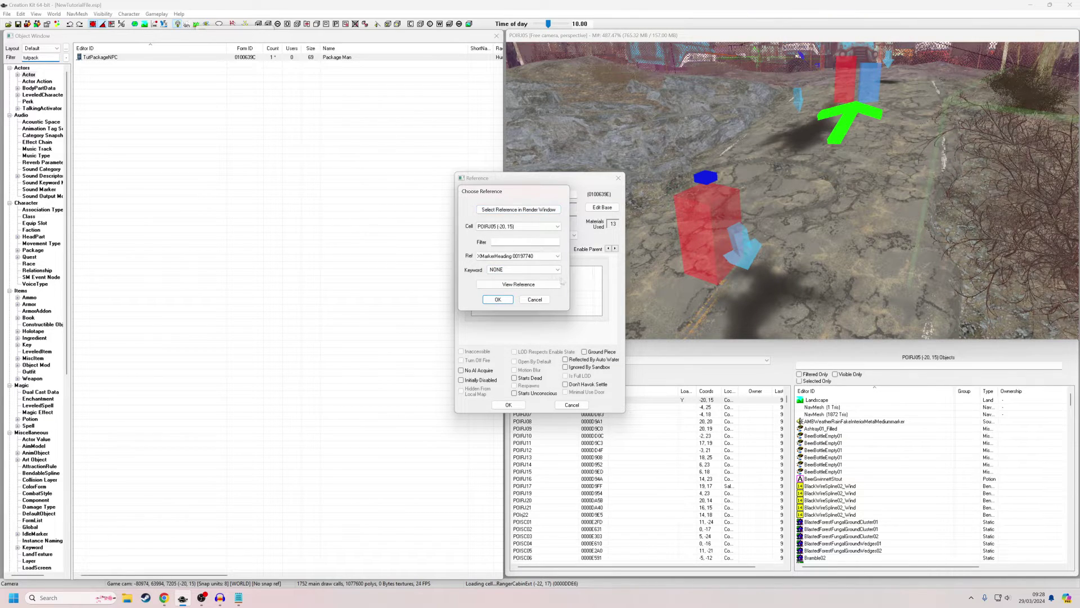
left_click(522, 270)
type("linkcu")
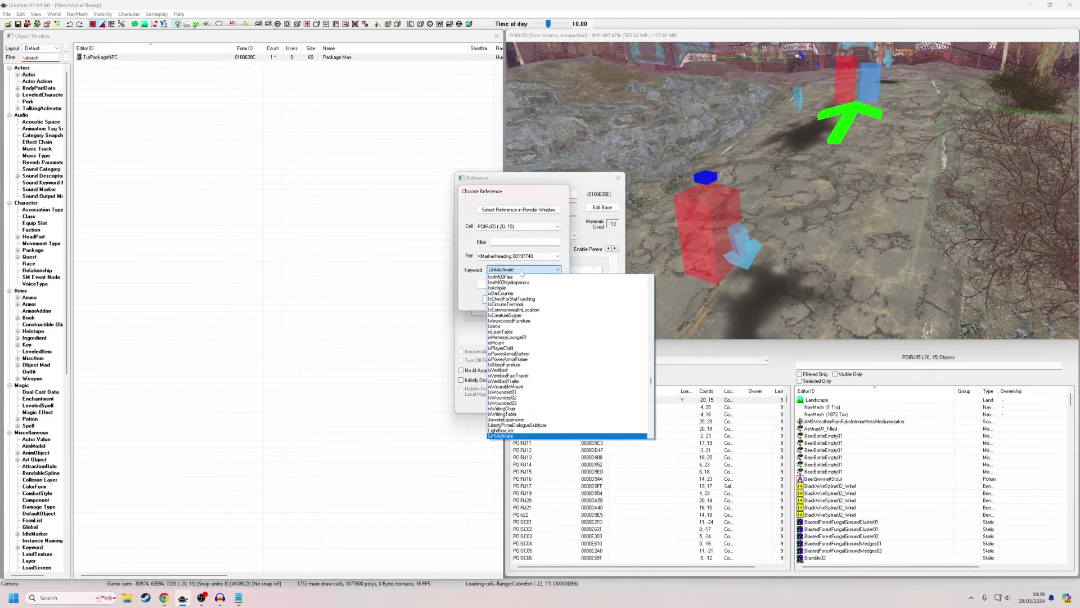
key("Return")
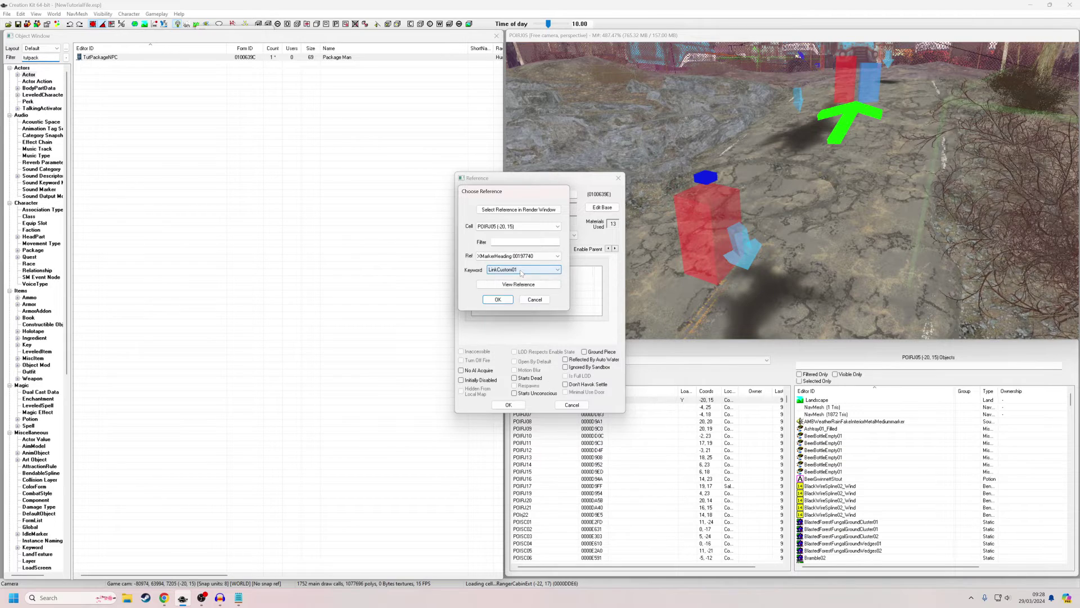
left_click(497, 299)
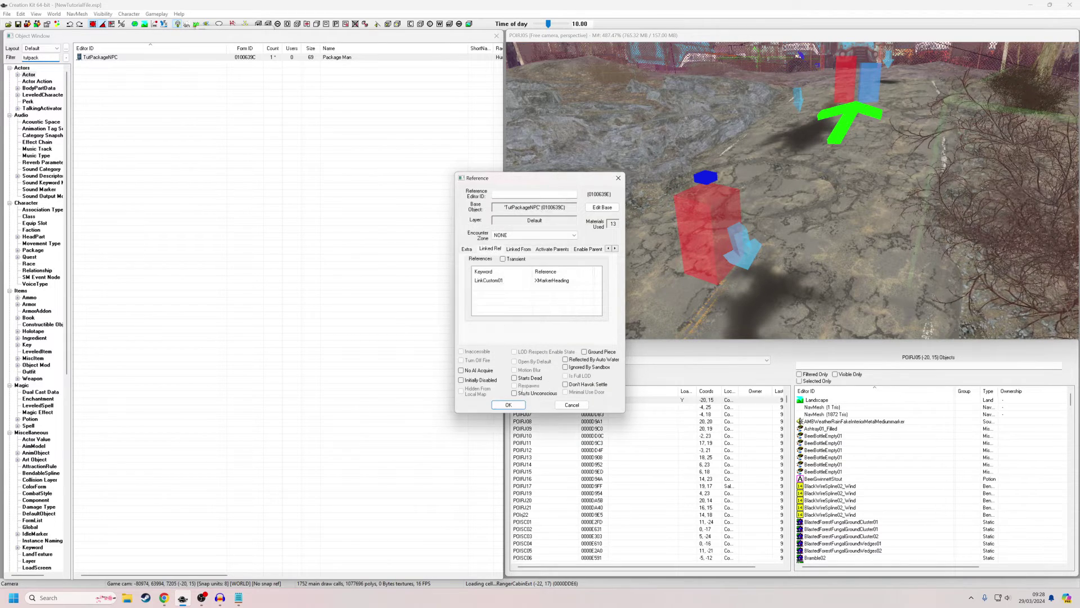
left_click(509, 405)
left_click(18, 24)
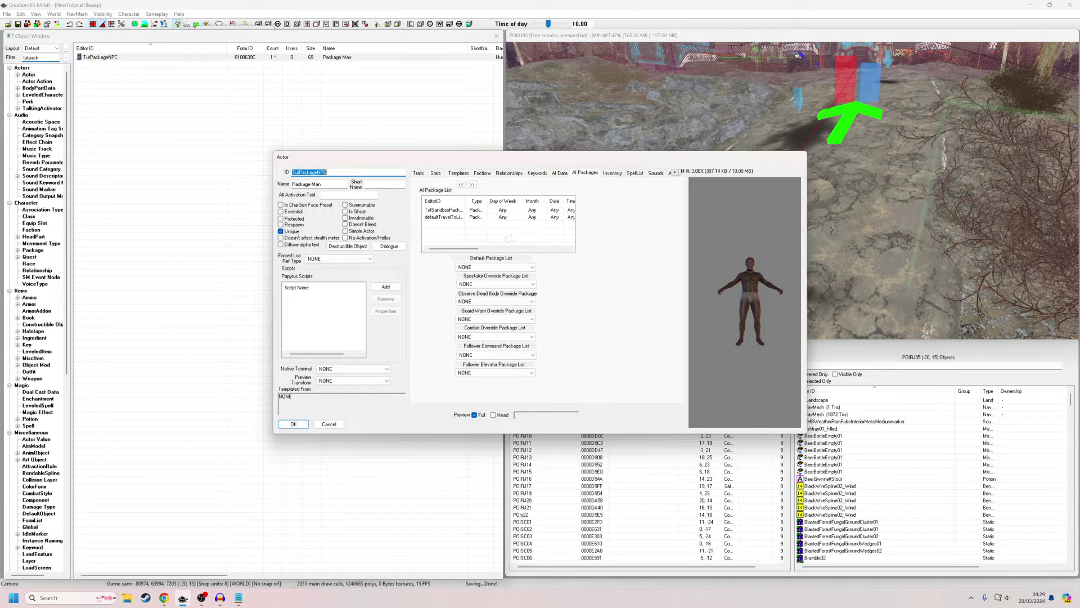
- Review TutSandboxPackage and the travel-to-linked-ref package, close the actor, and go to Quest records
left_click(478, 210)
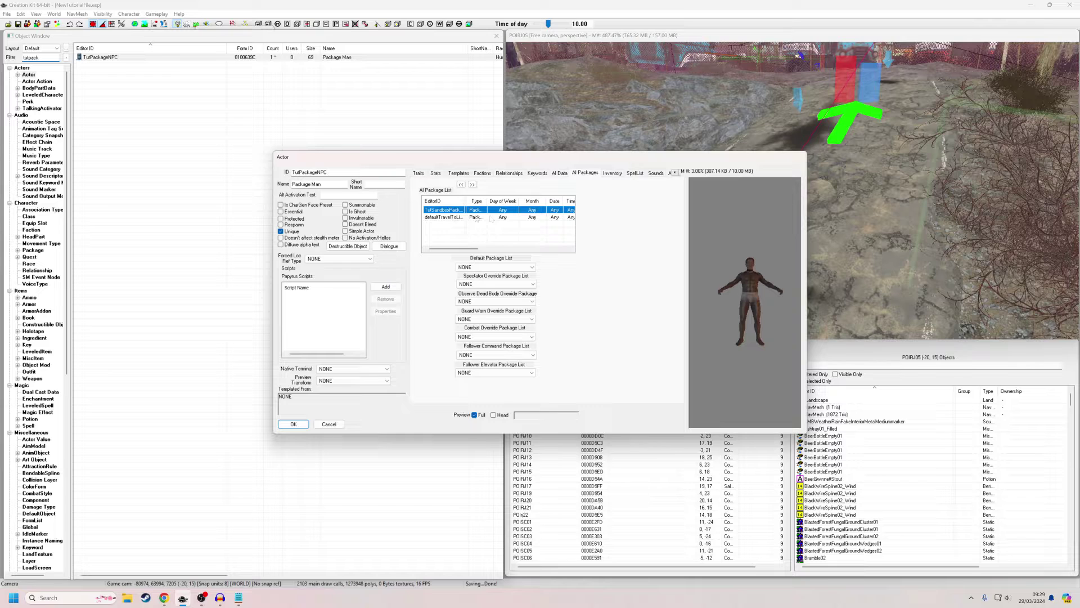
left_click(444, 218)
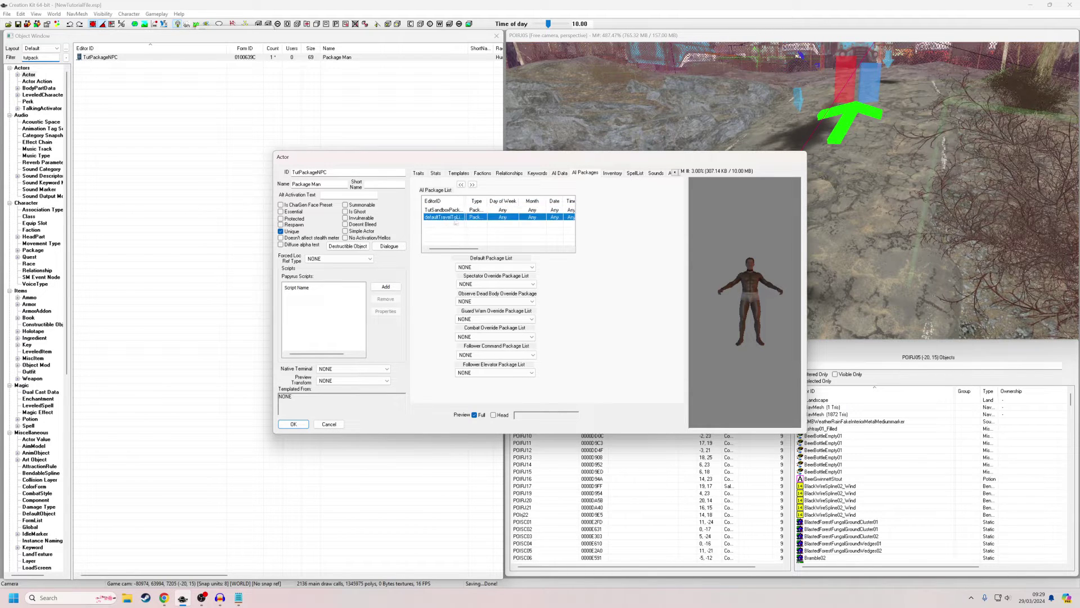
left_click(303, 424)
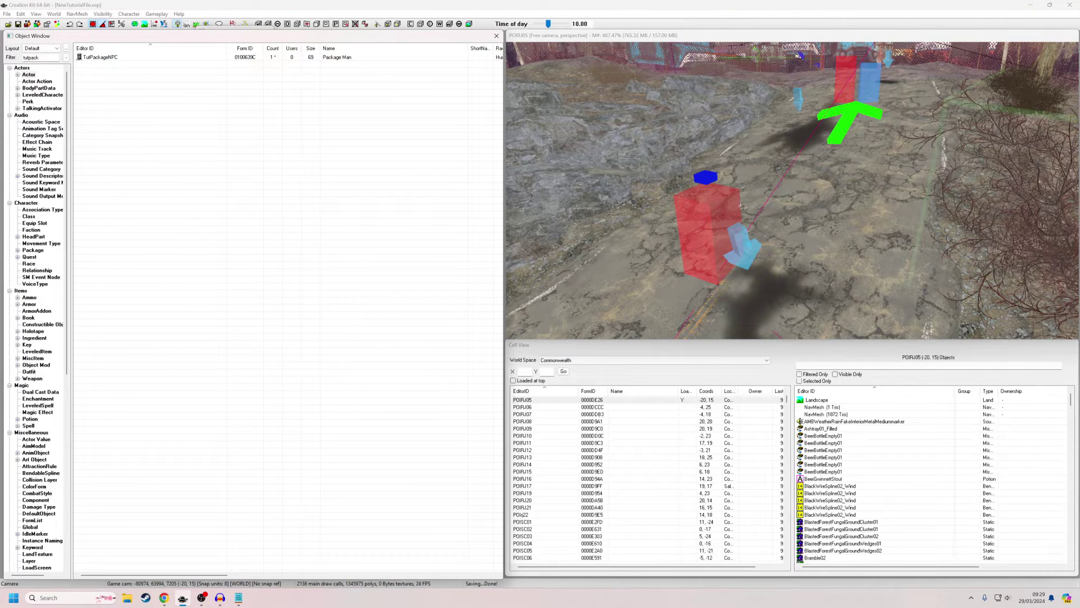
left_click(38, 81)
- Create quest TutPackageQuest with priority 50 and Start Game Enabled off, then save the plugin
left_click(29, 257)
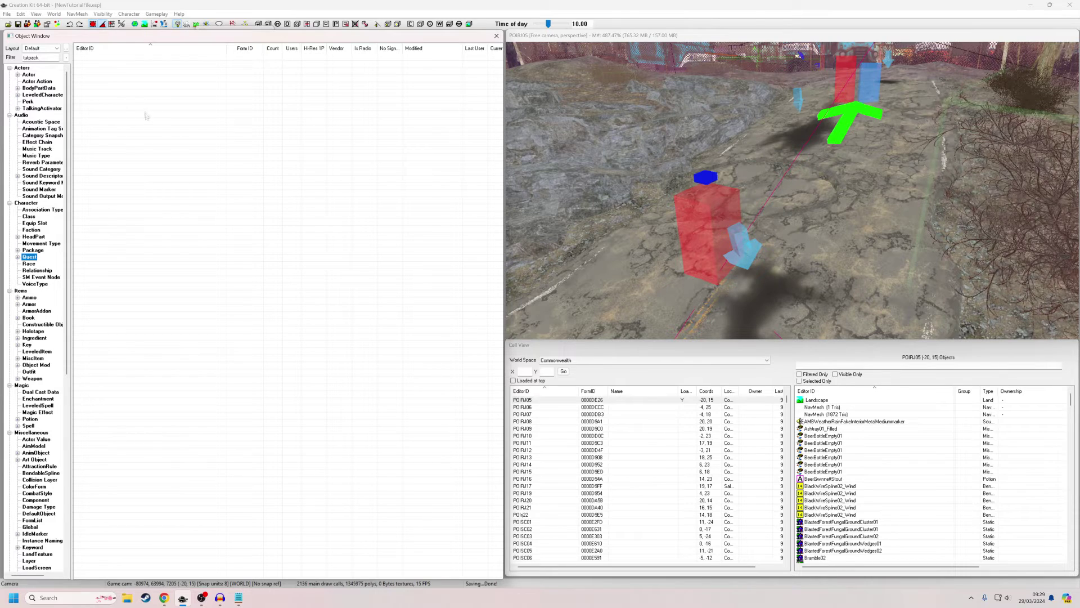
right_click(126, 94)
left_click(147, 99)
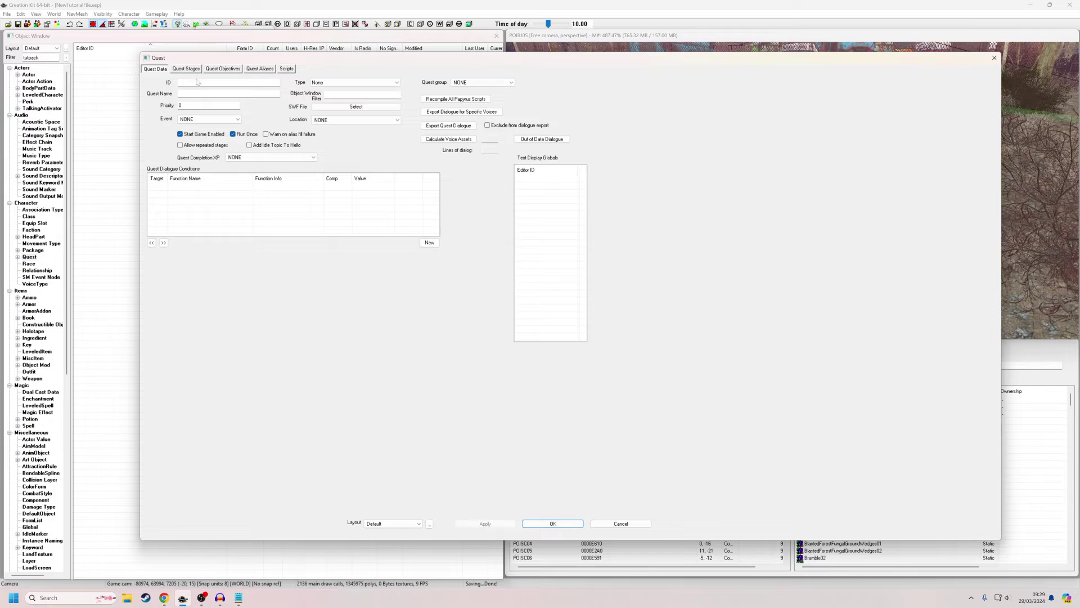
left_click(197, 83)
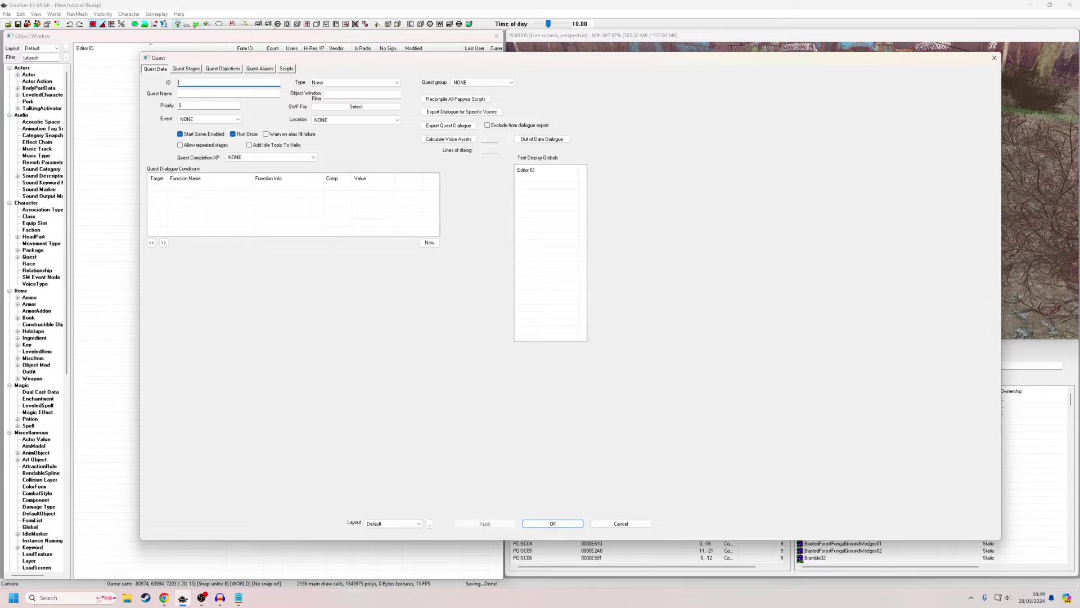
type("TutPackageQuest")
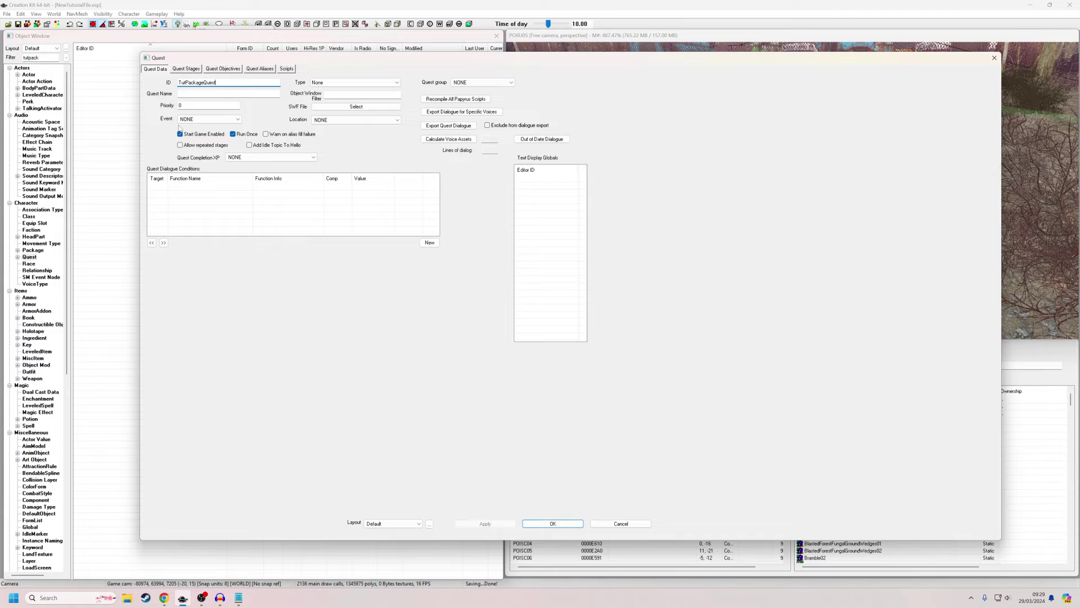
left_click(181, 105)
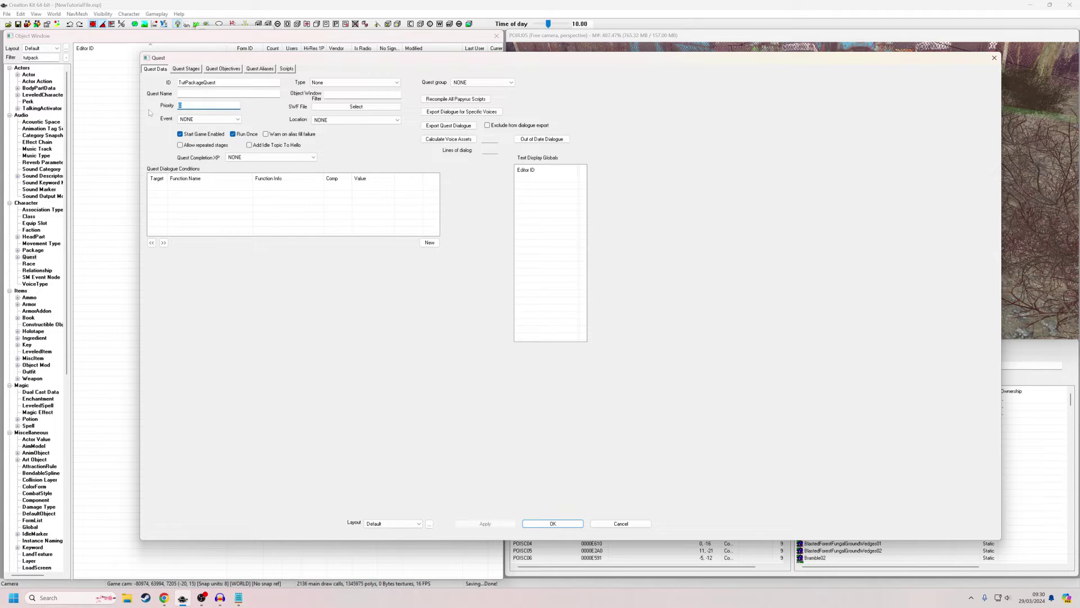
left_click(180, 134)
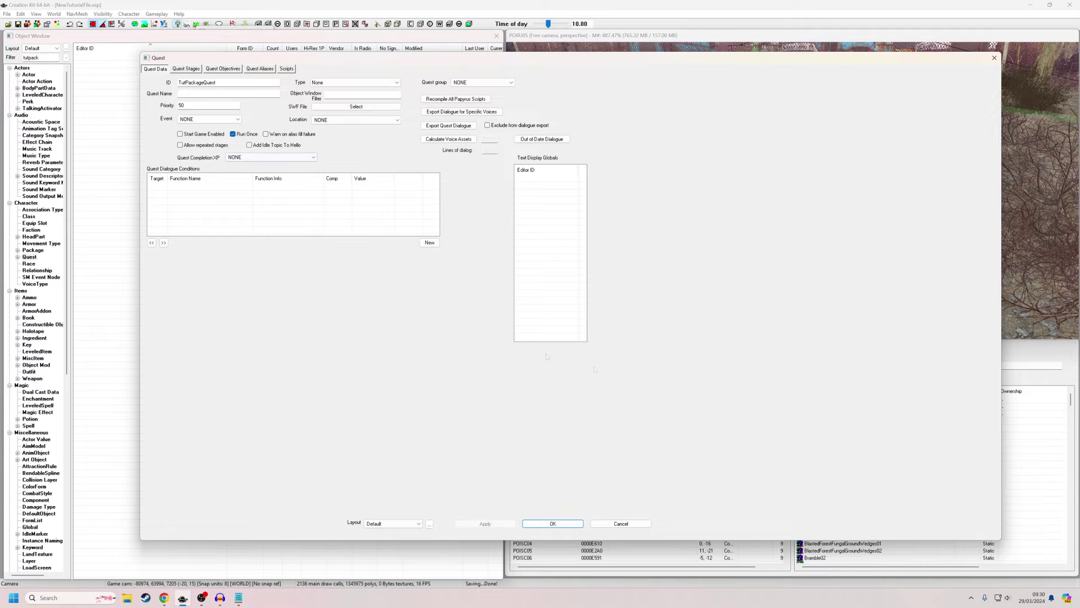
left_click(577, 525)
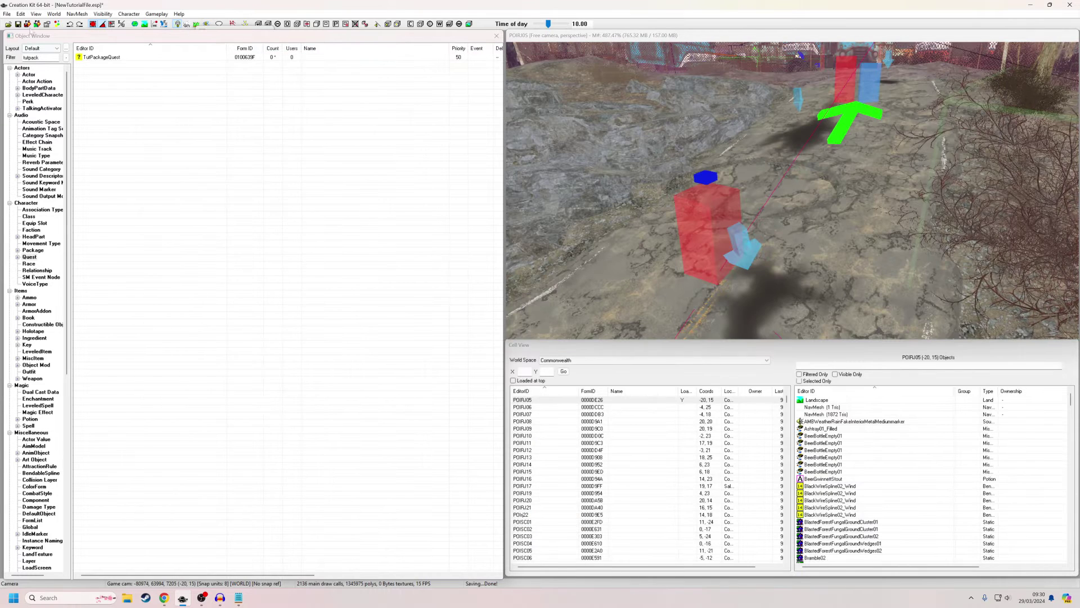
left_click(19, 26)
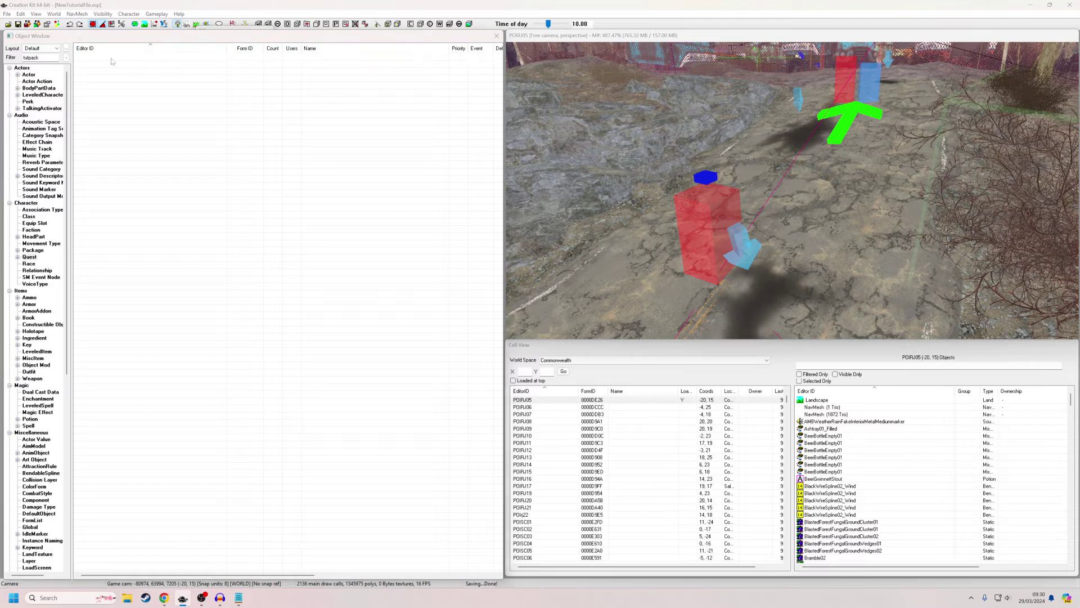
- Add stage 1 with a log entry to TutPackageQuest
double_click(101, 57)
left_click(186, 69)
right_click(176, 112)
left_click(197, 117)
right_click(273, 118)
left_click(282, 123)
left_click(216, 119)
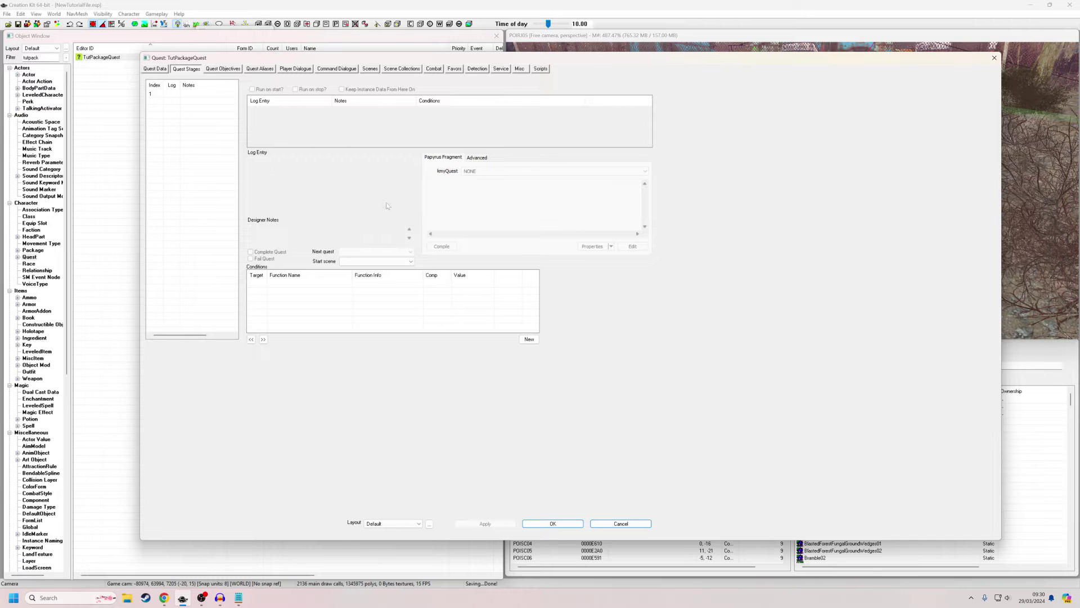
- Create a 'PackageMan' reference alias filled by the unique actor TutPackageNPC
left_click(268, 70)
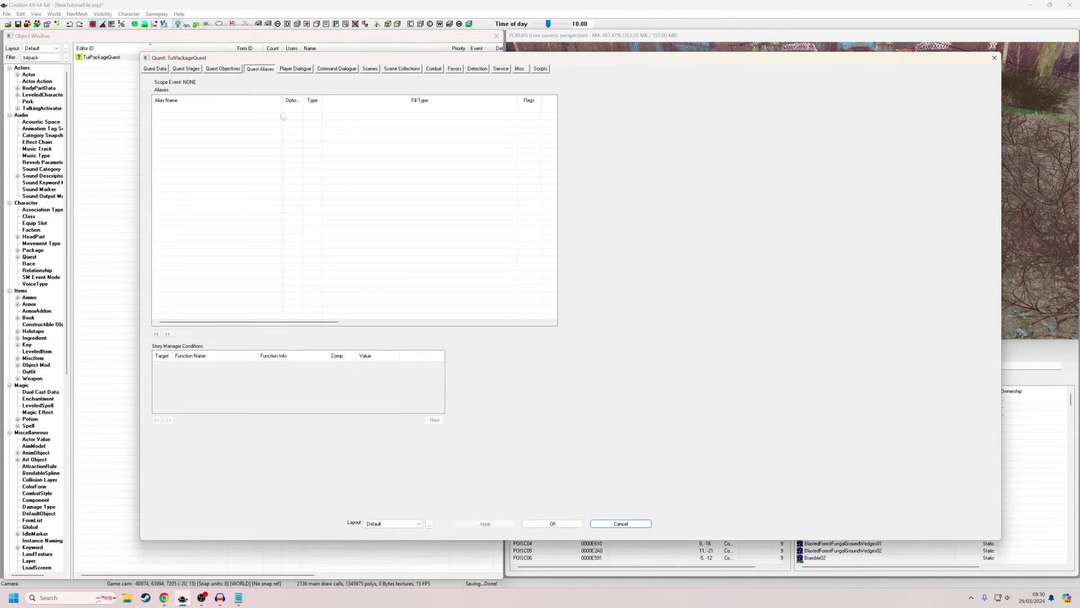
right_click(203, 115)
left_click(231, 120)
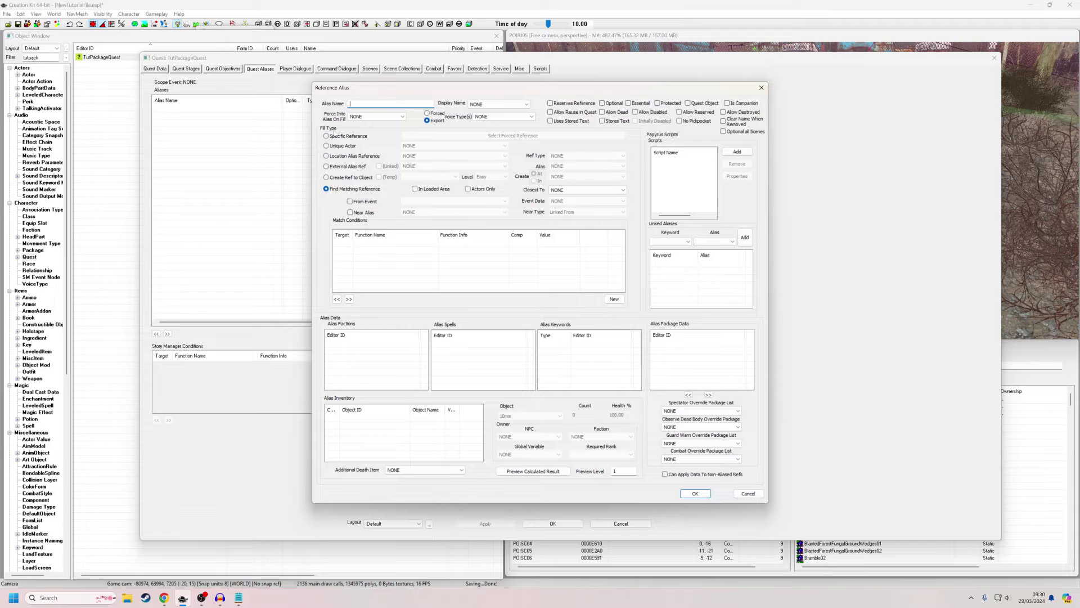
type("ckag")
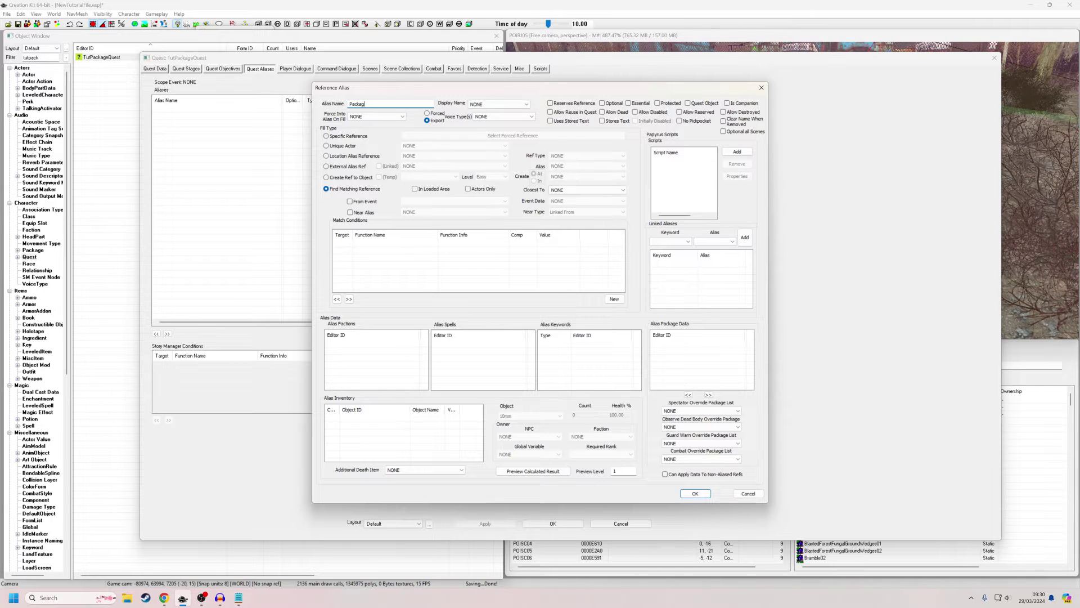
type("eMan")
left_click(327, 146)
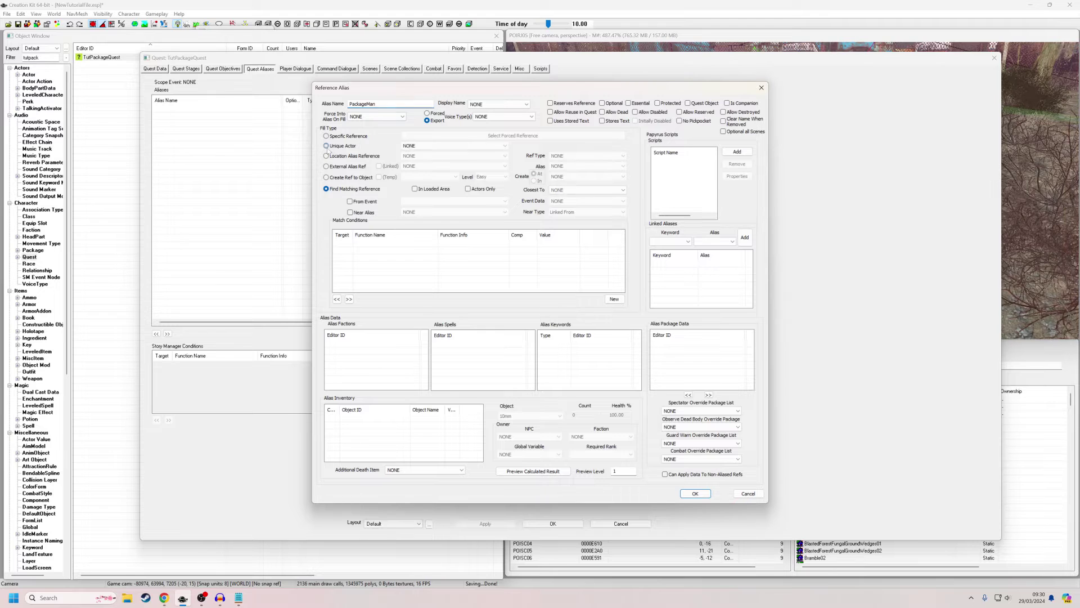
left_click(413, 146)
type("tut")
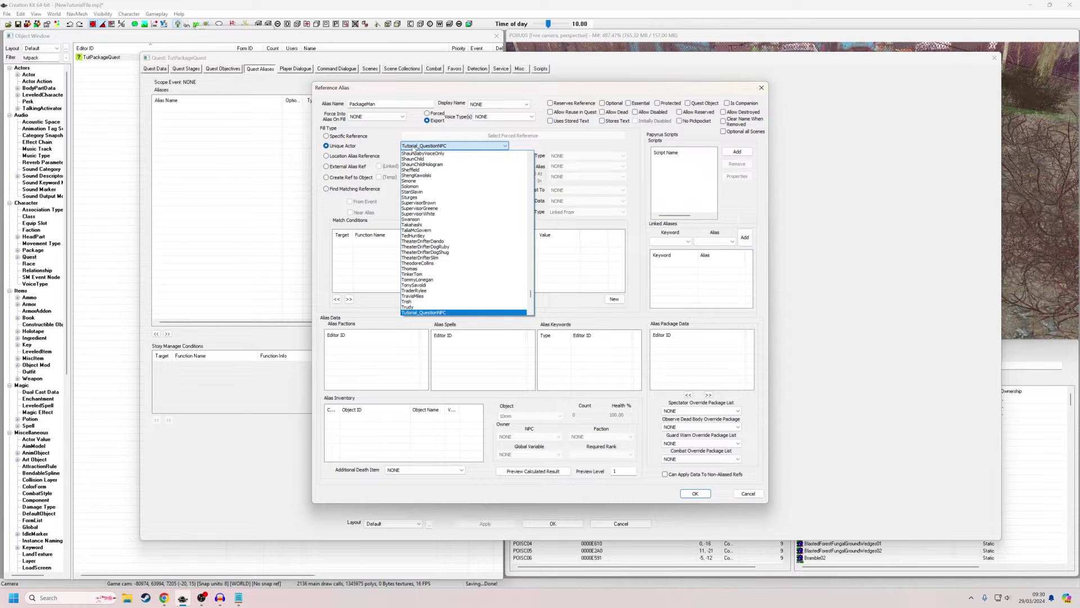
type("p")
key("Return")
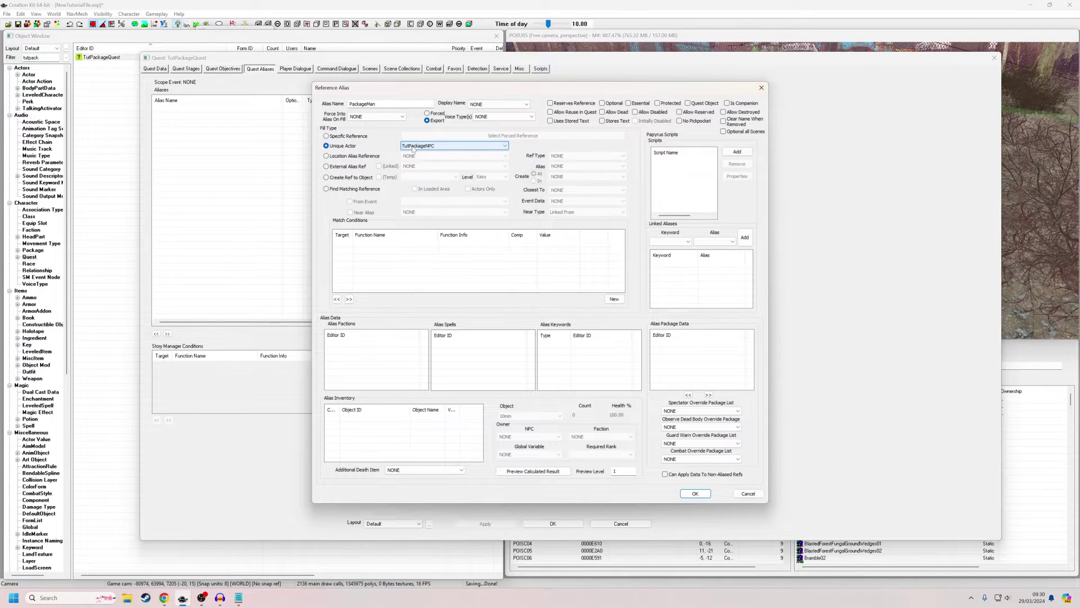
left_click(695, 494)
- Close the quest keeping changes, save the plugin, and reopen TutPackageQuest's aliases
left_click(553, 523)
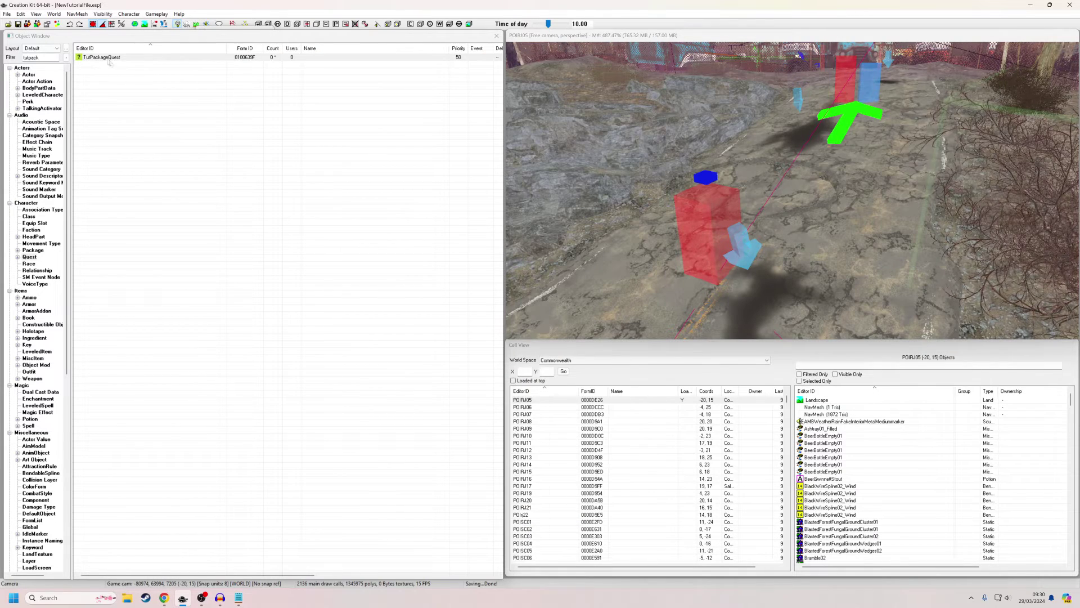
left_click(18, 25)
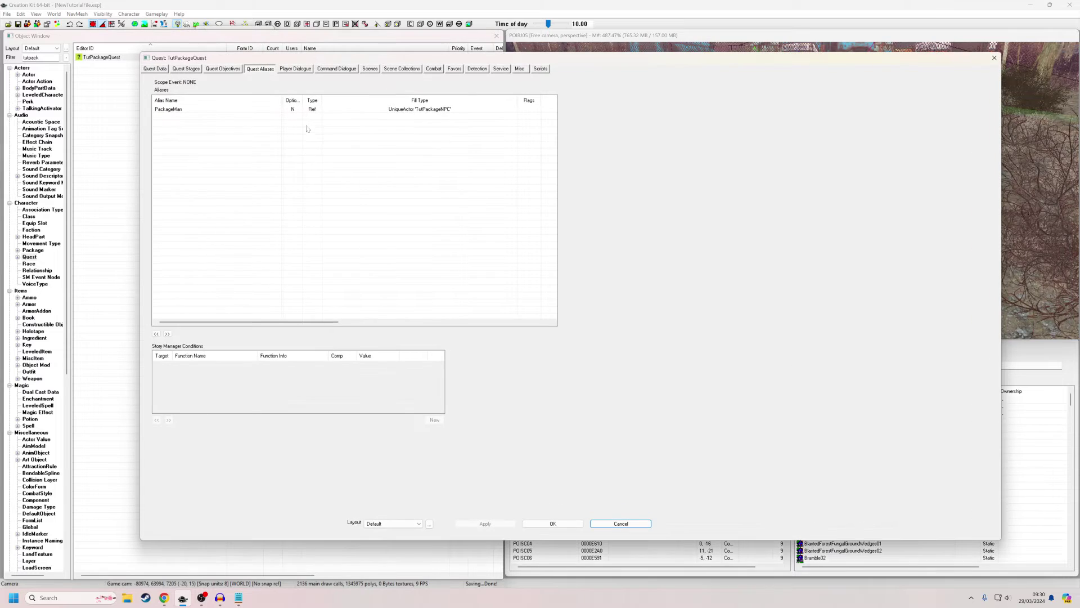
left_click(186, 109)
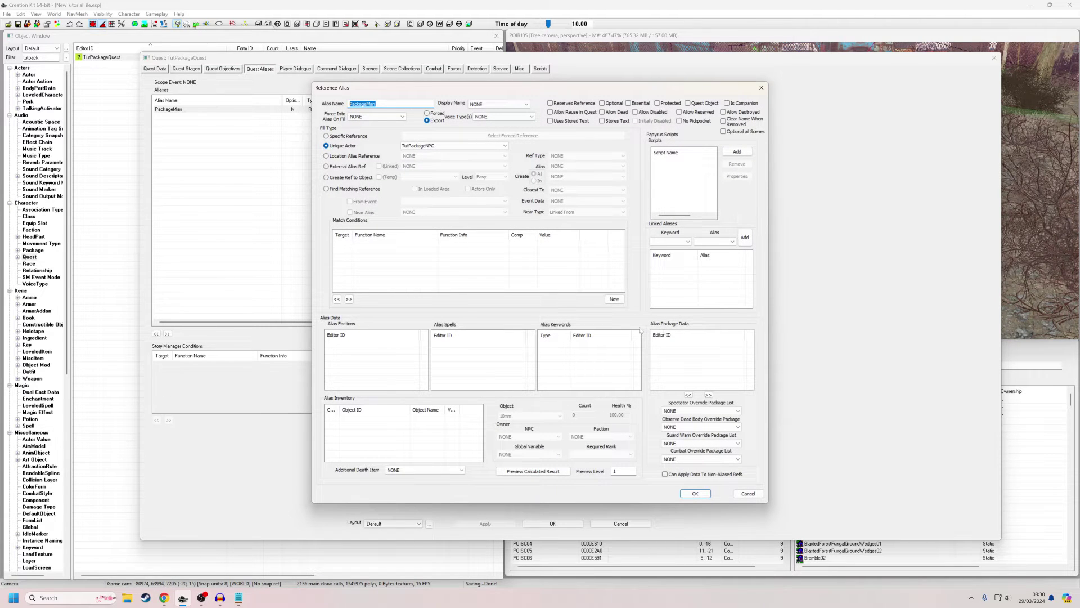
- Add defaultFollowPlayerPKG to PackageMan's Alias Package Data and close the quest keeping changes
left_click(704, 355)
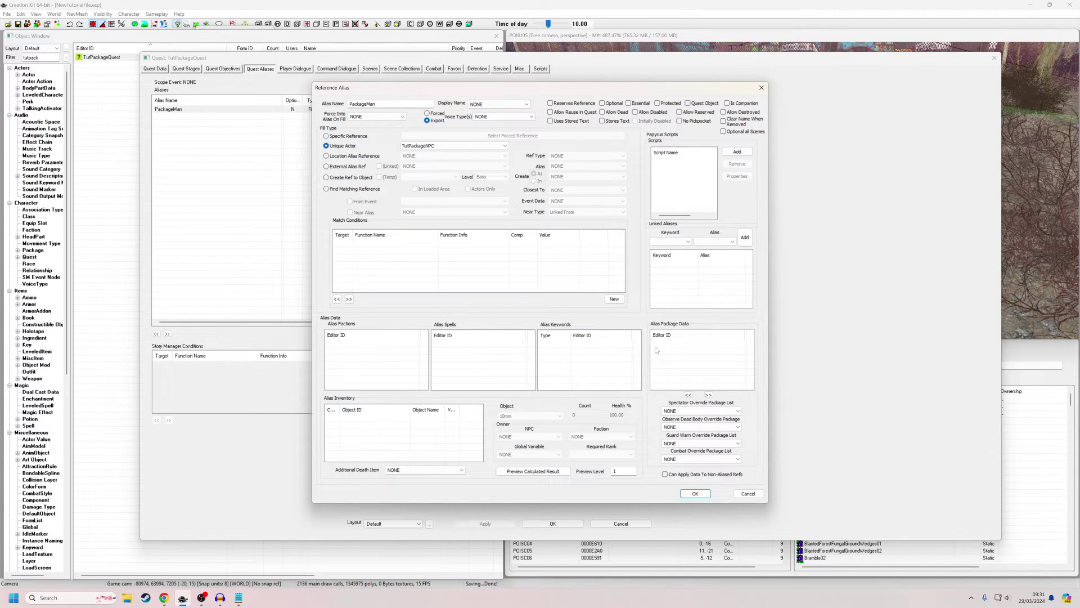
right_click(680, 357)
left_click(703, 372)
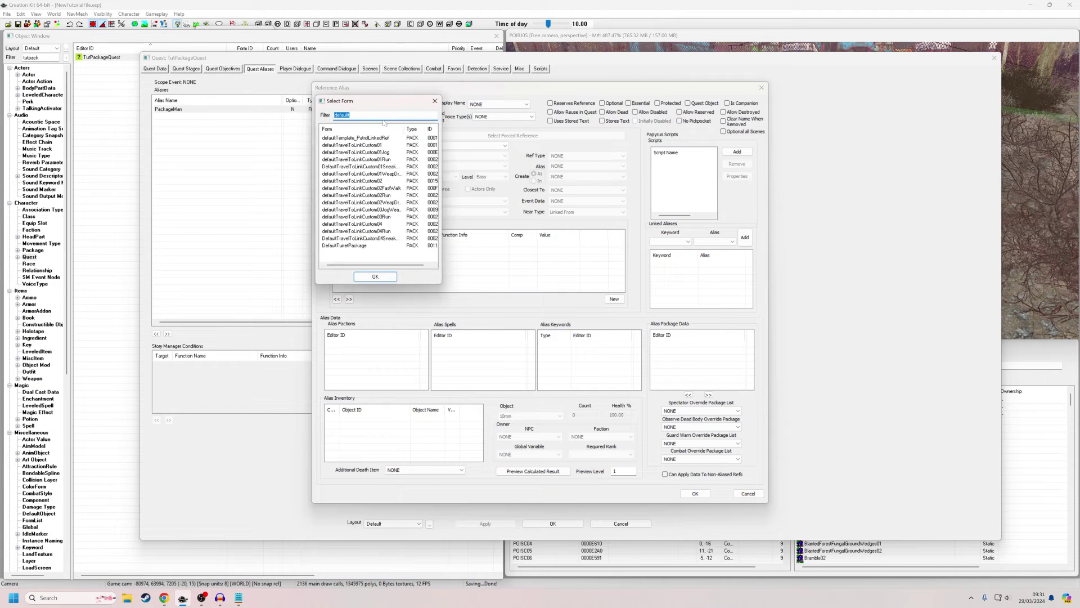
type("defaultfollow")
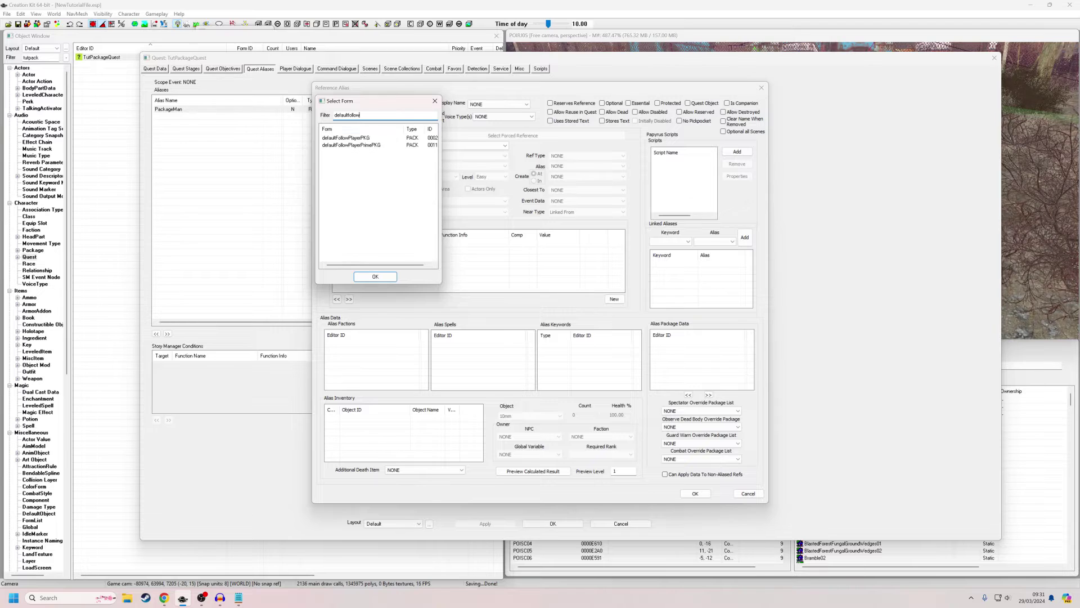
double_click(349, 139)
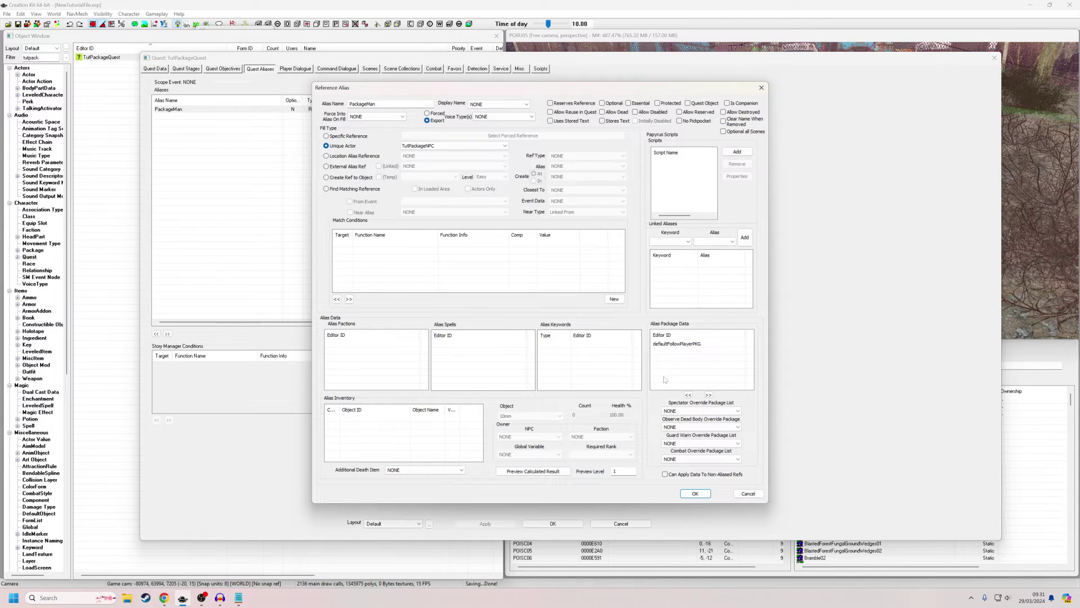
left_click(701, 494)
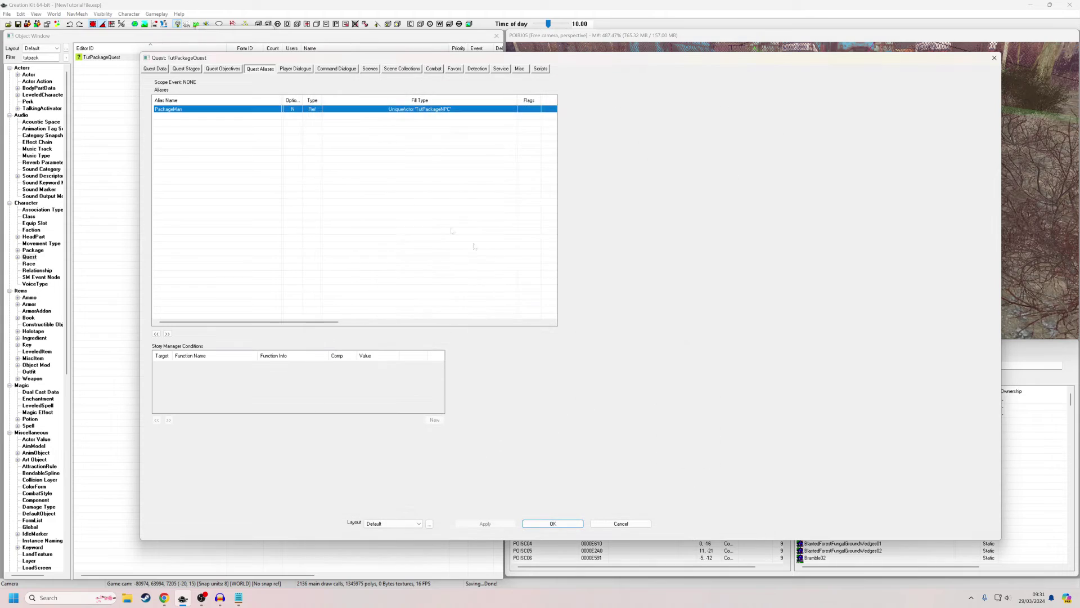
left_click(553, 524)
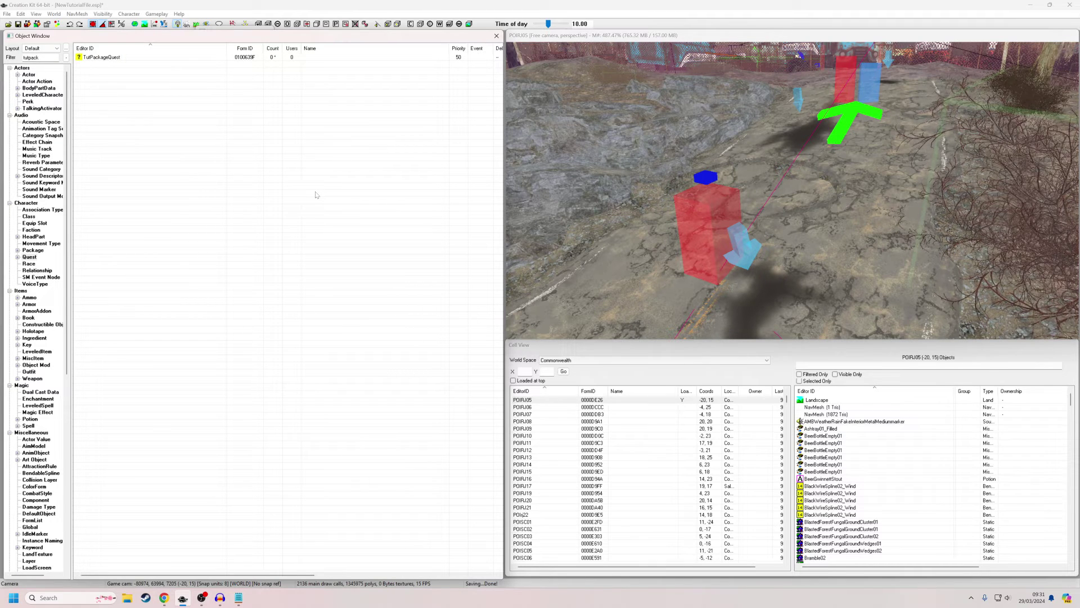
- After looking around the farm scene, reopen TutPackageQuest from the Object Window
left_click(737, 232)
scroll(737, 232, "down", 2)
scroll(737, 232, "up", 6)
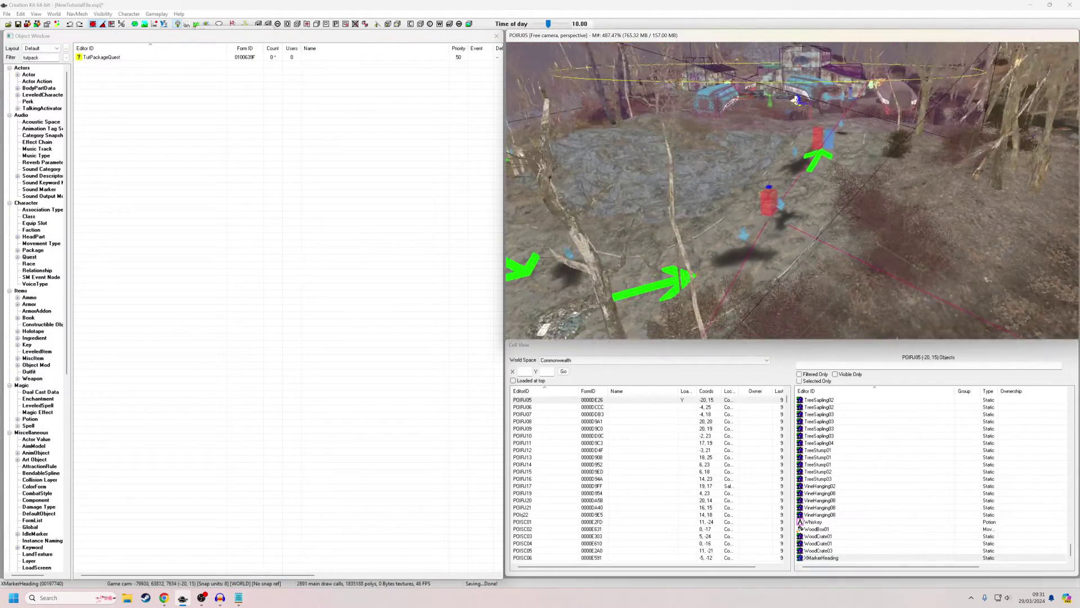
scroll(790, 201, "up", 10)
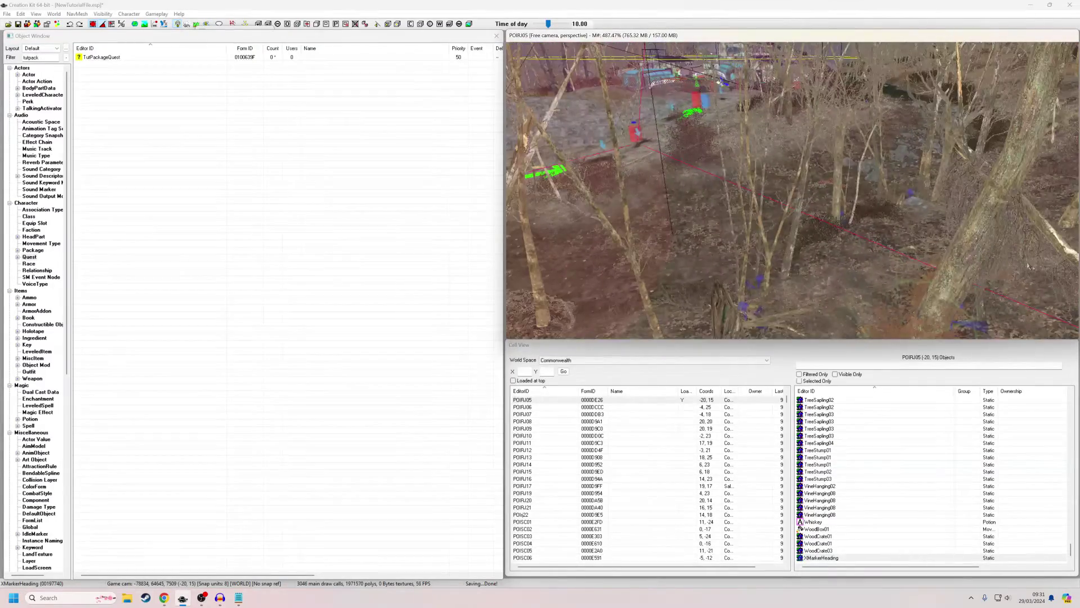
scroll(790, 200, "up", 8)
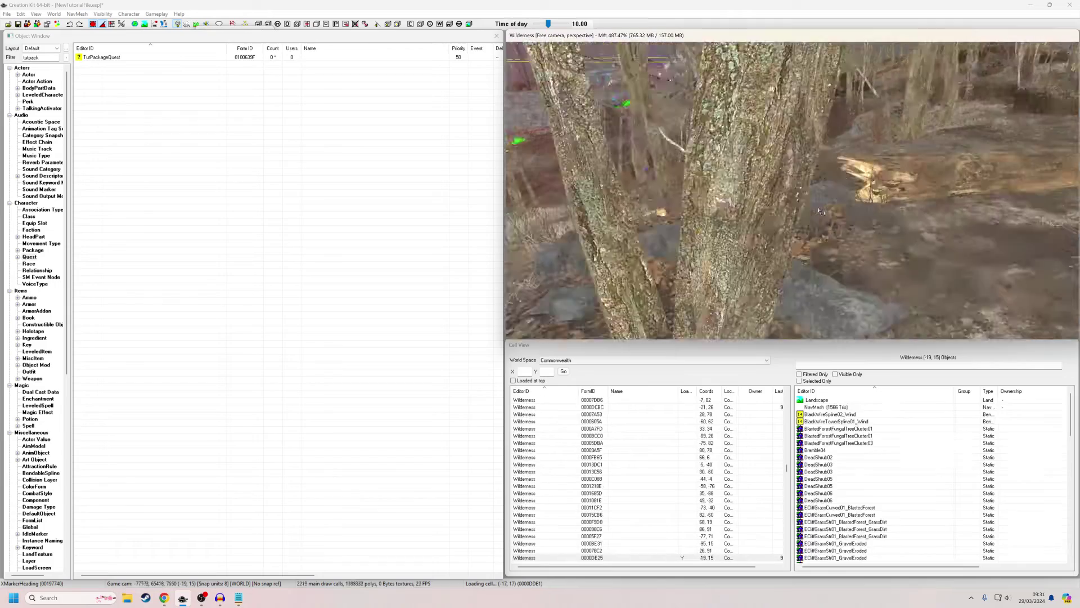
scroll(941, 217, "down", 8)
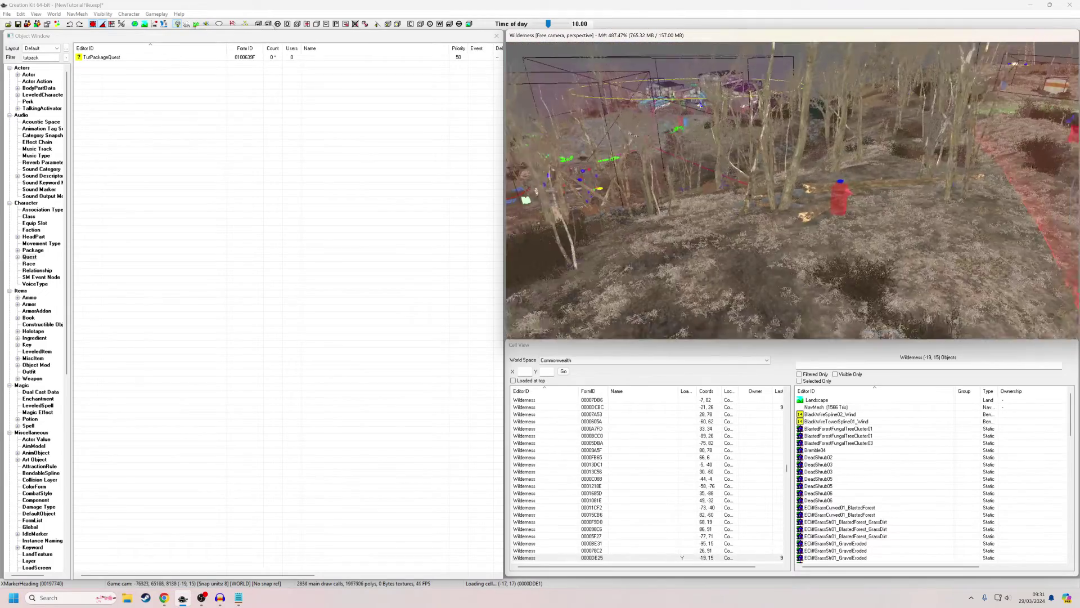
scroll(940, 217, "up", 10)
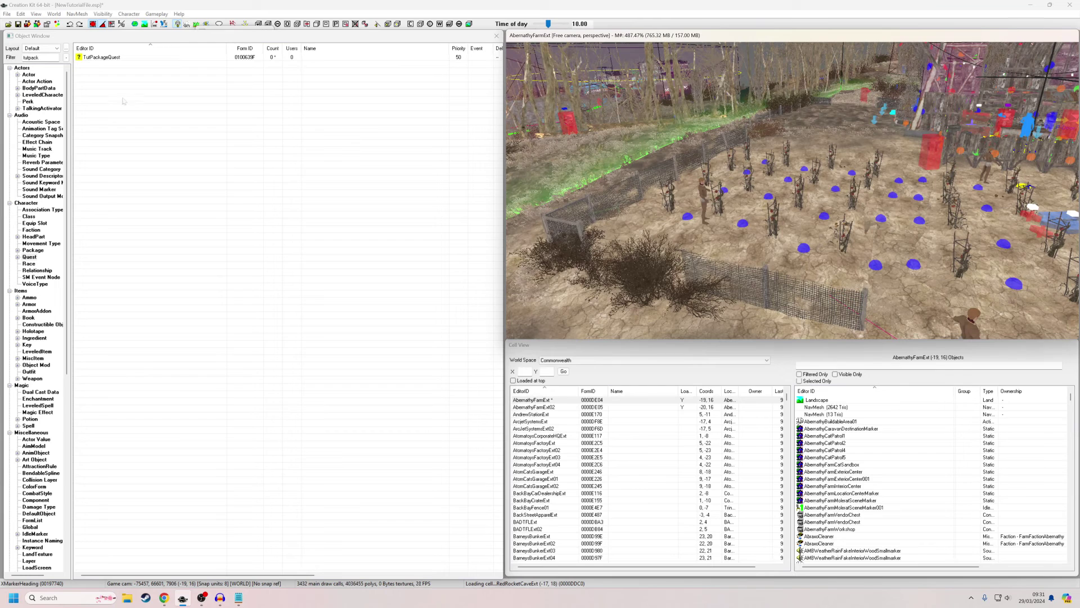
left_click(98, 58)
double_click(98, 58)
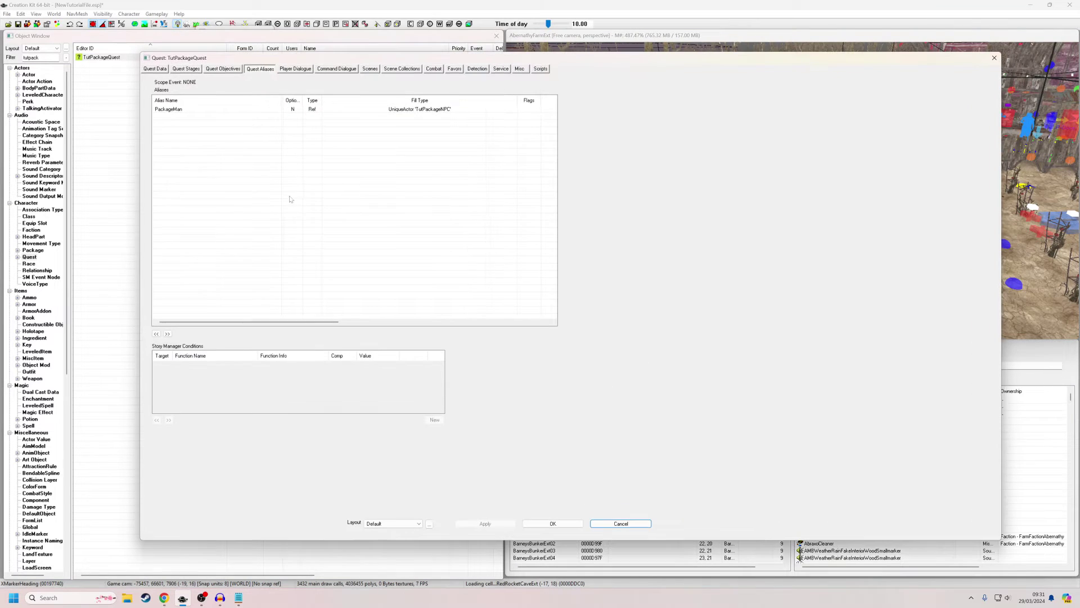
- Verify PackageMan still lists defaultFollowPlayerPKG, then view Quest Data with priority left at 50
double_click(390, 110)
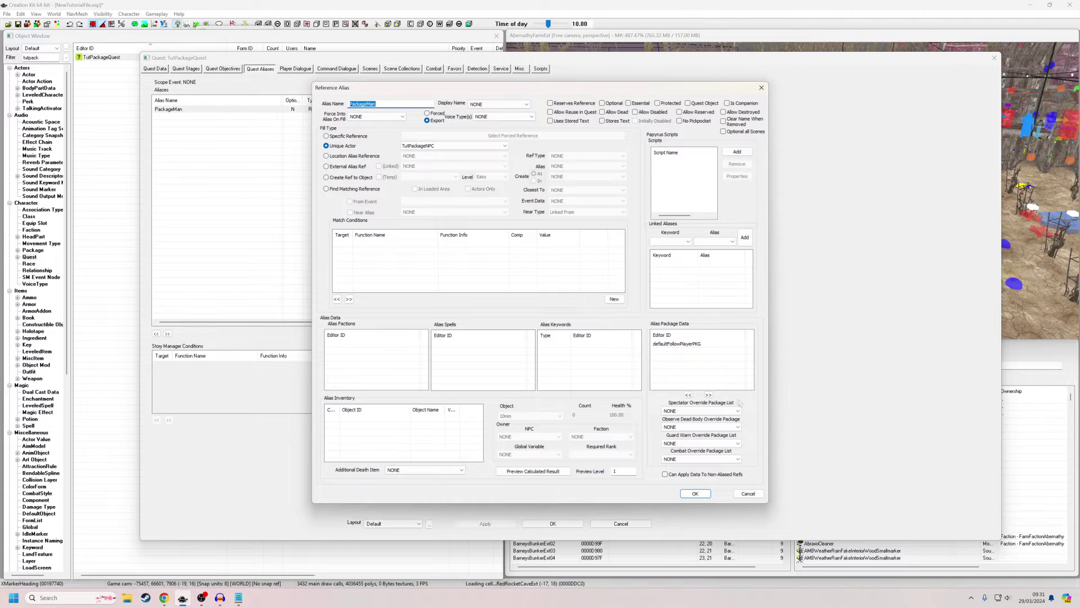
left_click(719, 373)
left_click(666, 345)
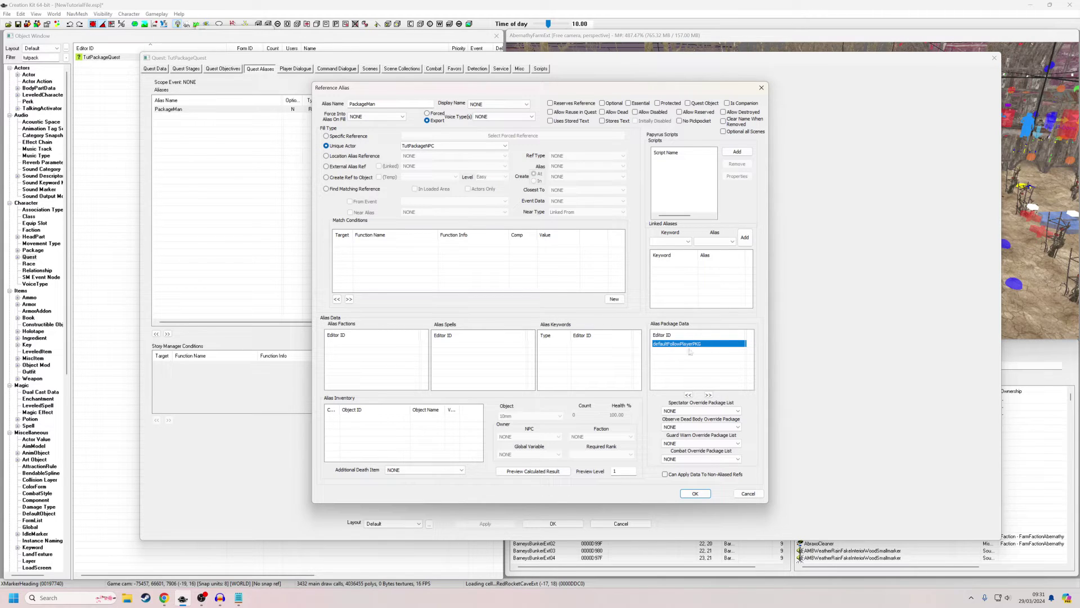
left_click(680, 374)
left_click(676, 344)
left_click(675, 356)
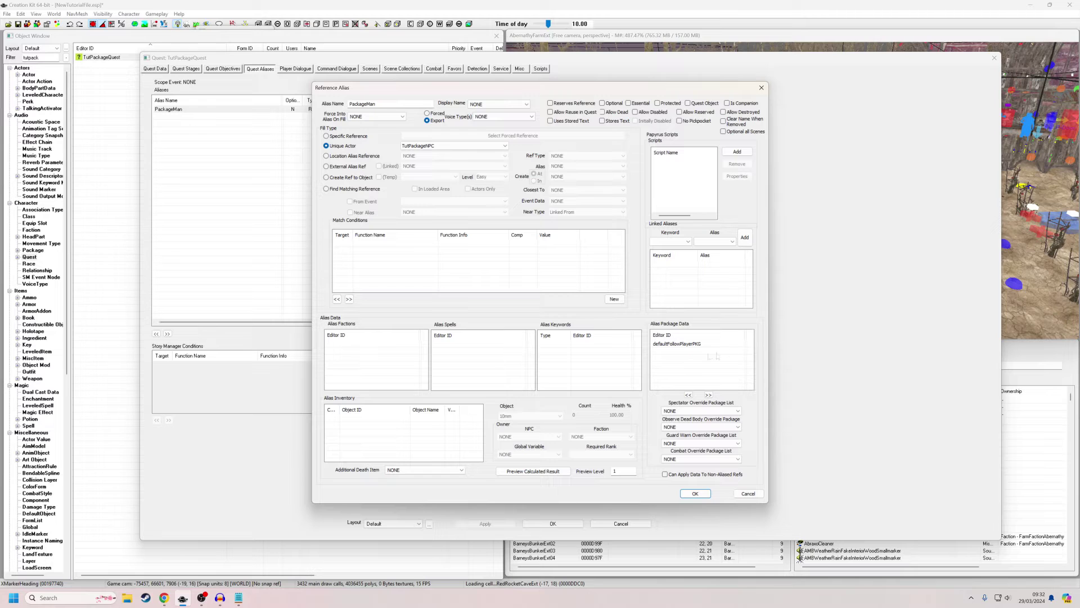
left_click(695, 493)
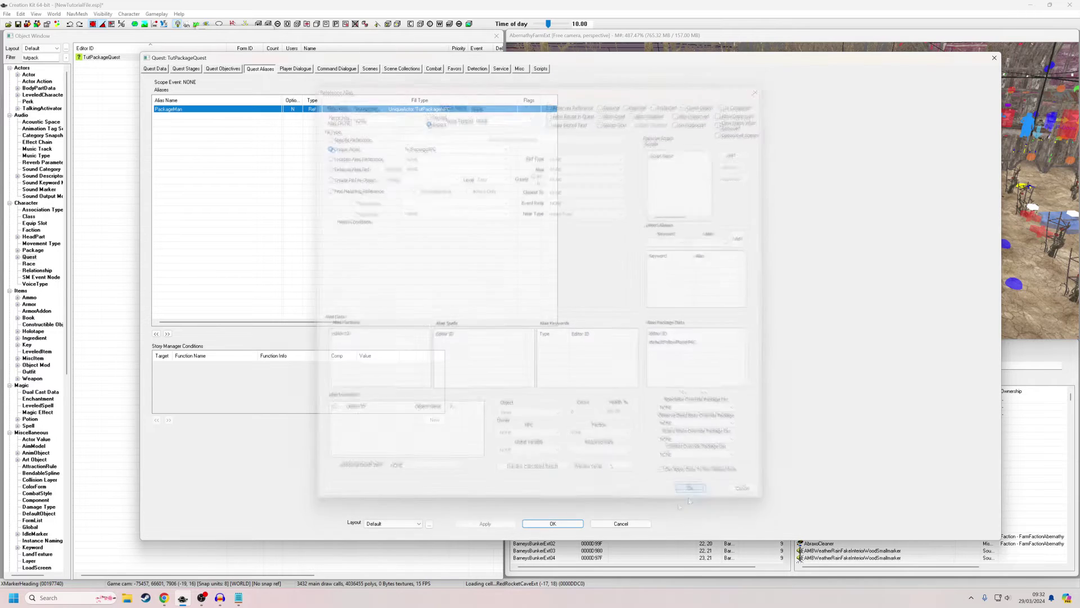
left_click(155, 68)
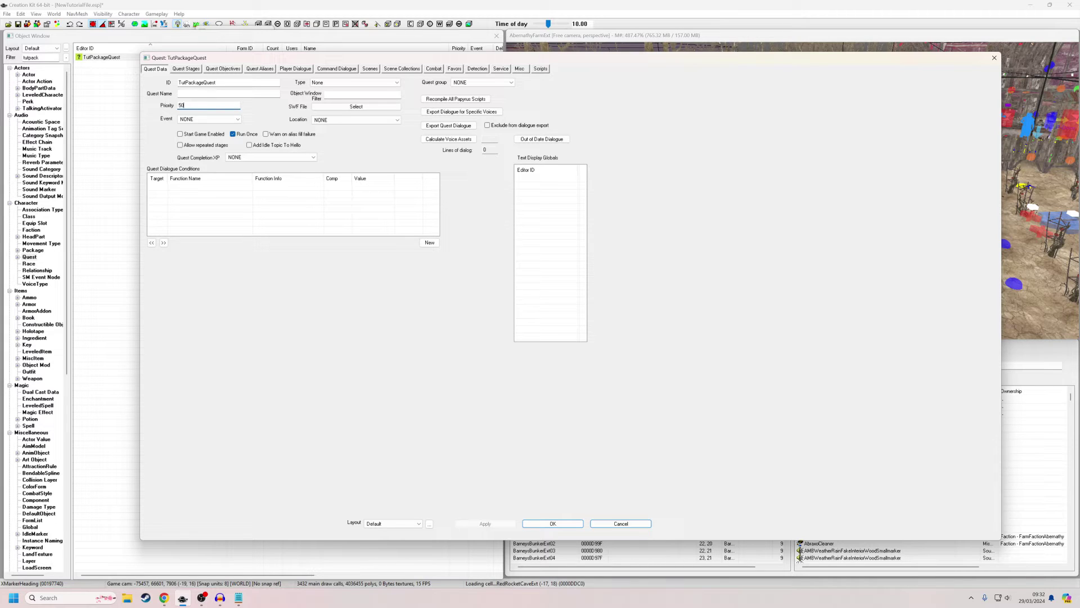
left_click(231, 219)
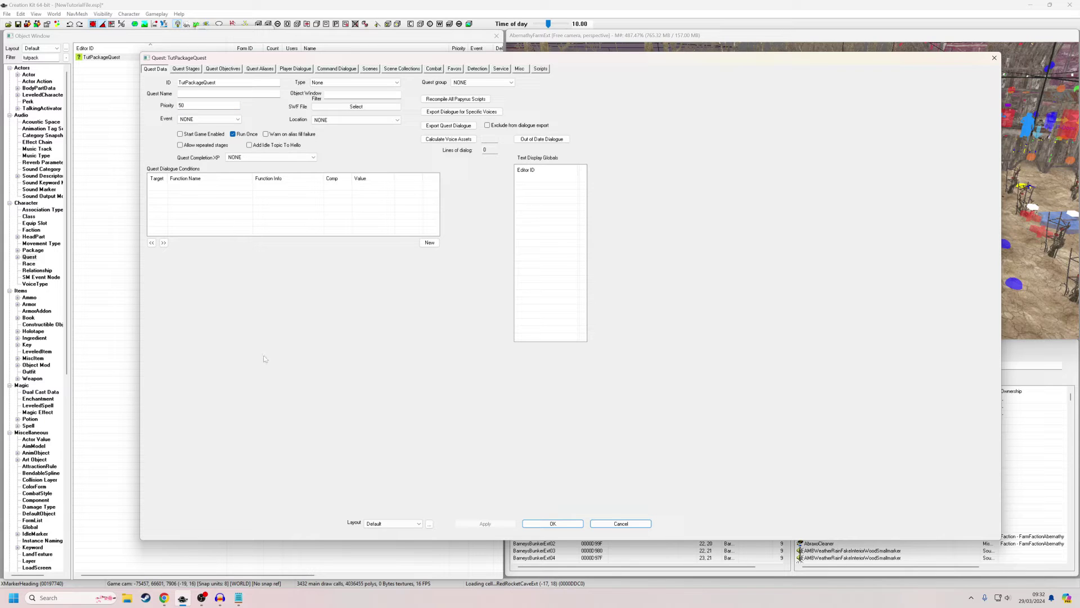